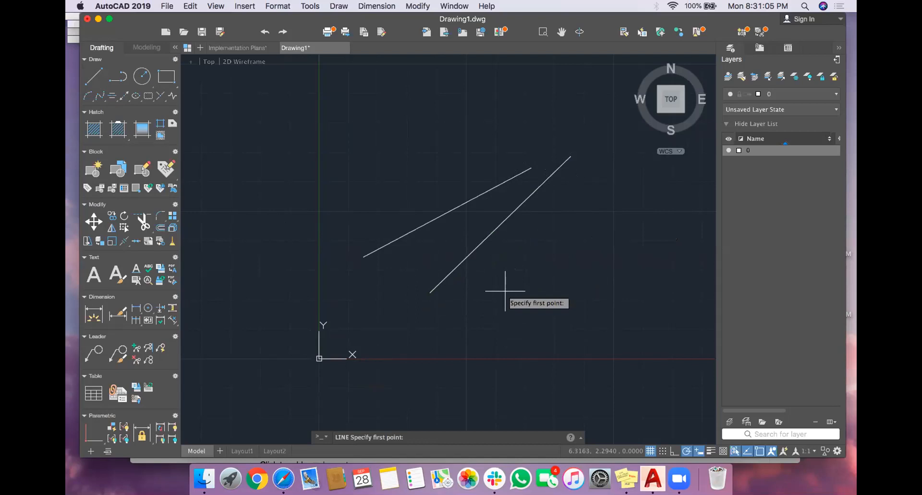
# Draw a vertical line about 7 units long, straight up from the origin (0, 0)
pyautogui.write('0')
pyautogui.press('Tab')
pyautogui.write('0')
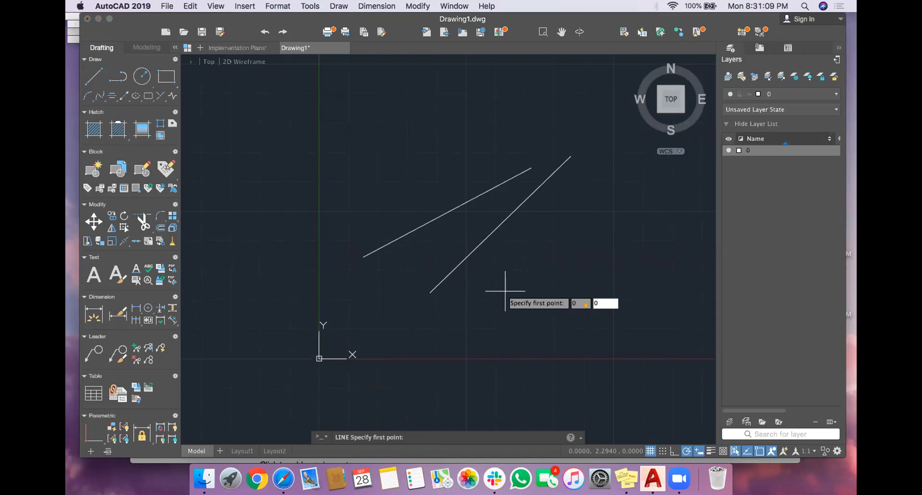
pyautogui.press('Return')
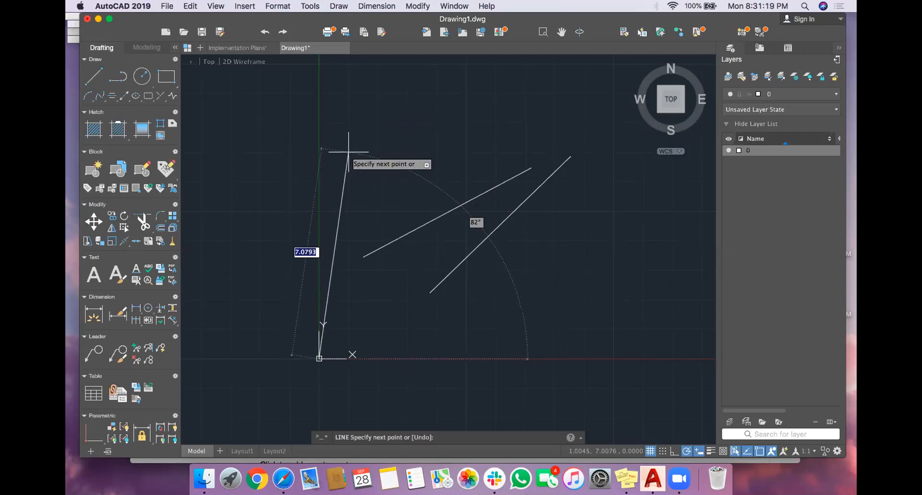
pyautogui.click(318, 154)
pyautogui.press('Escape')
# Draw a zigzag of four connected line segments above the two slanted lines
pyautogui.moveTo(505, 188); pyautogui.dragTo(410, 197, button='middle')
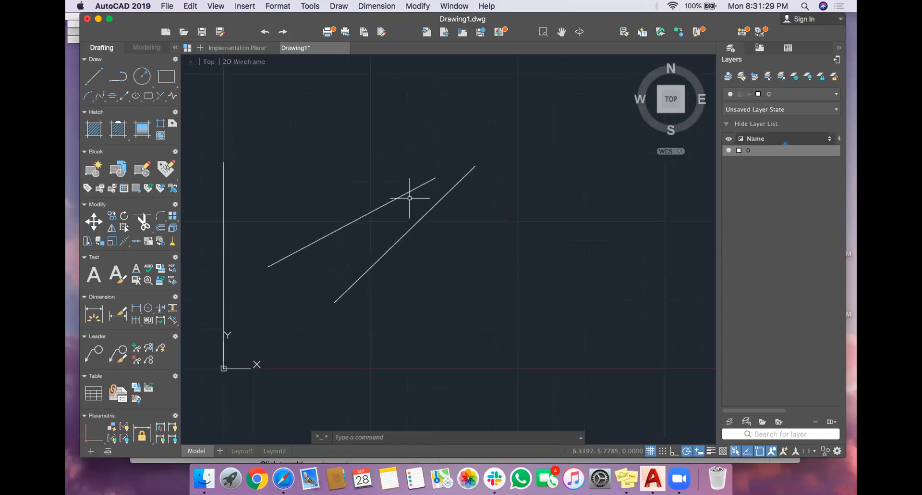
pyautogui.scroll(8, 428, 235)
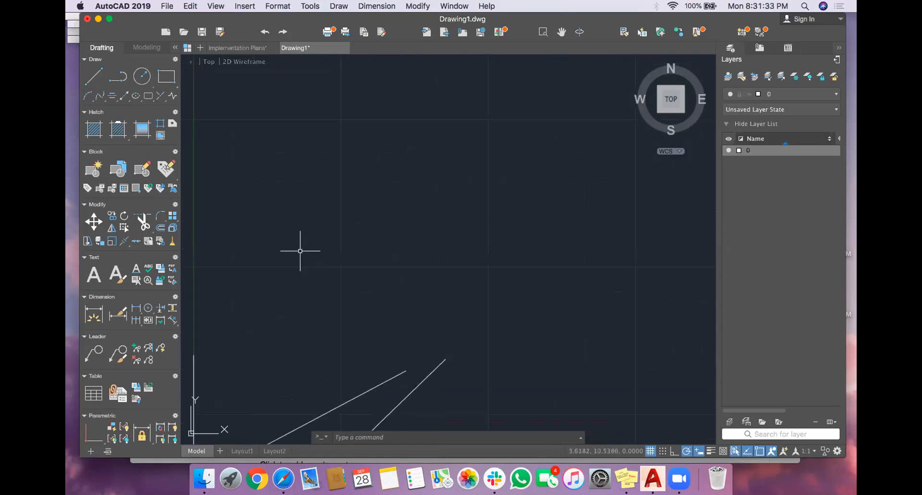
pyautogui.write('l')
pyautogui.press('Return')
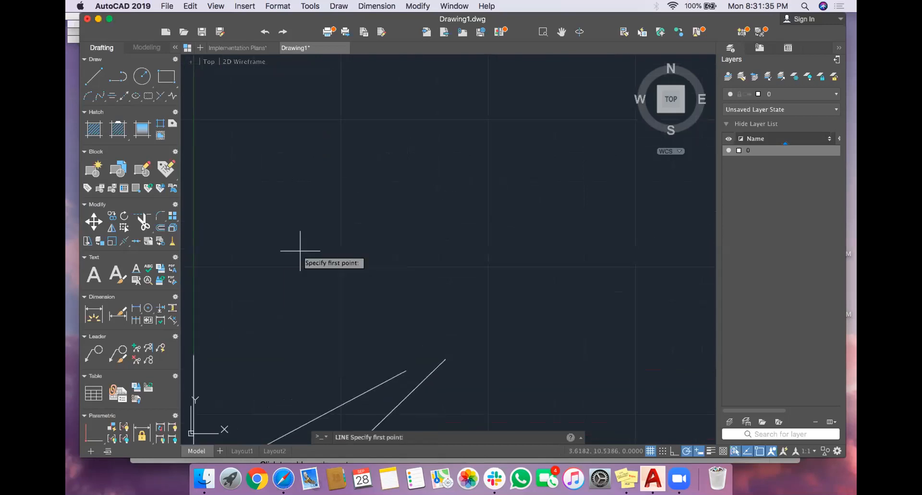
pyautogui.click(269, 263)
pyautogui.click(309, 177)
pyautogui.click(377, 243)
pyautogui.click(430, 166)
pyautogui.click(518, 224)
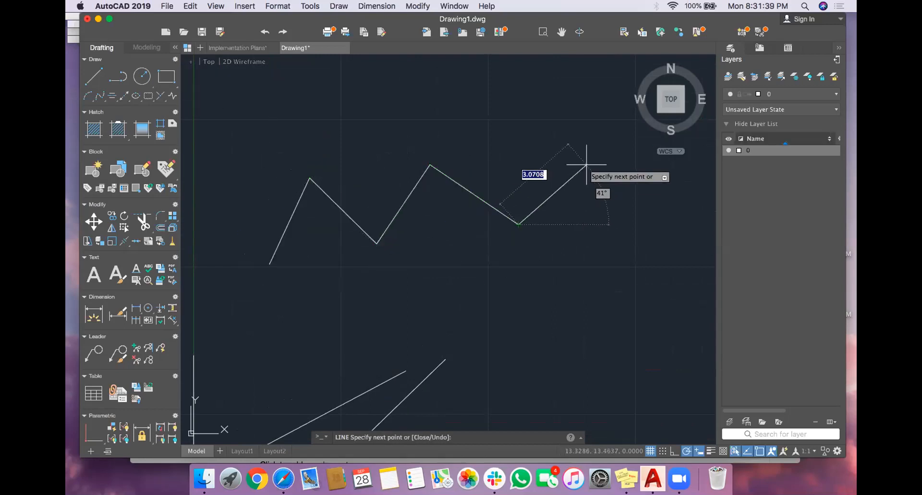
pyautogui.press('Escape')
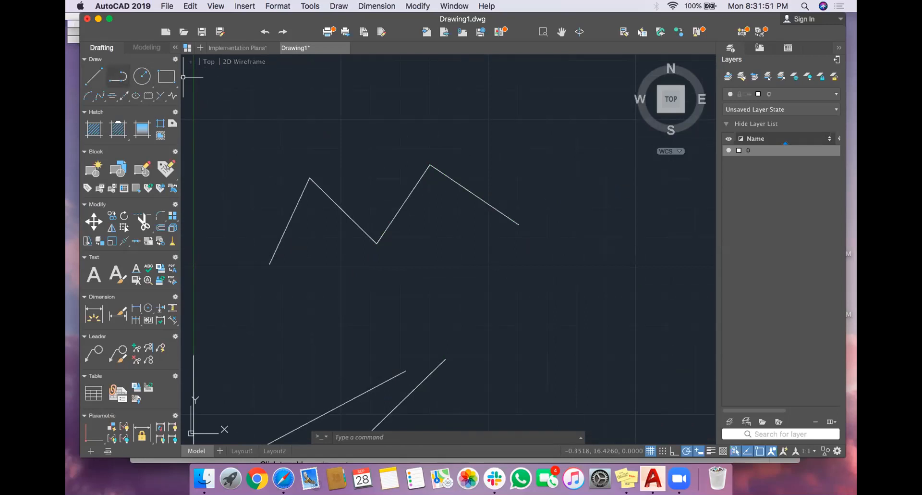
# Draw an open five-segment polyline between the zigzag and the two slanted lines
pyautogui.click(118, 76)
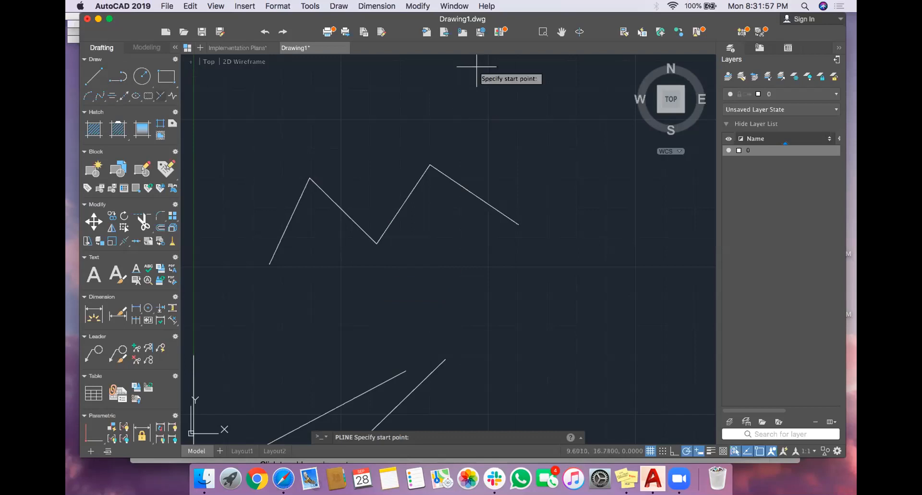
pyautogui.click(316, 346)
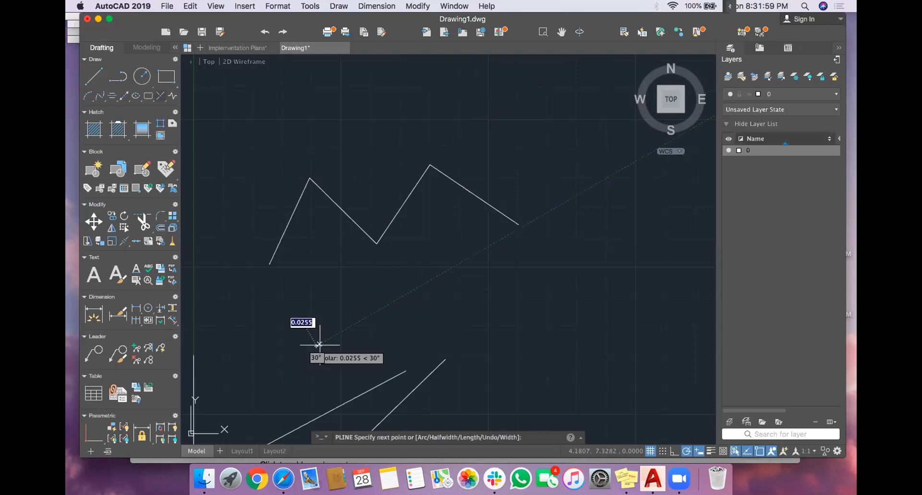
pyautogui.click(350, 289)
pyautogui.click(446, 333)
pyautogui.click(446, 291)
pyautogui.click(574, 300)
pyautogui.click(584, 342)
pyautogui.press('Return')
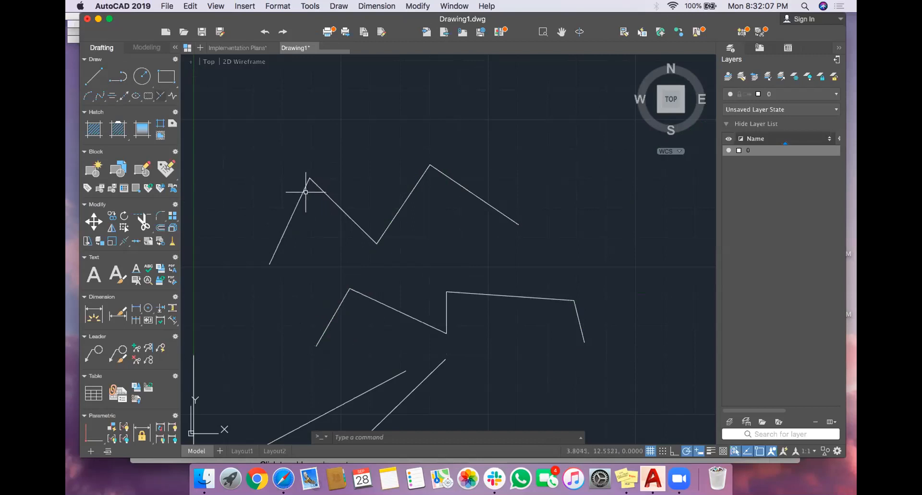
# Stretch the upper endpoint of the zigzag's first line up and to the left, away from the neighbouring segment
pyautogui.scroll(5, 303, 190)
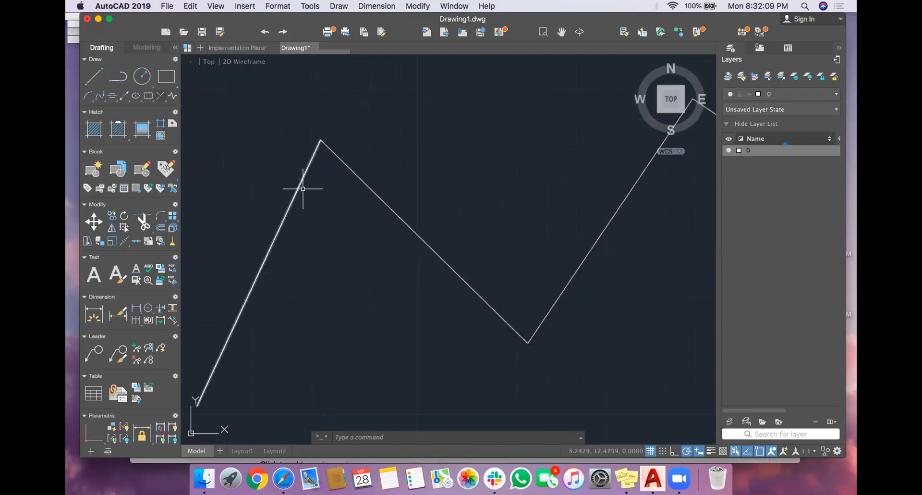
pyautogui.scroll(-5, 360, 180)
pyautogui.scroll(-1, 344, 175)
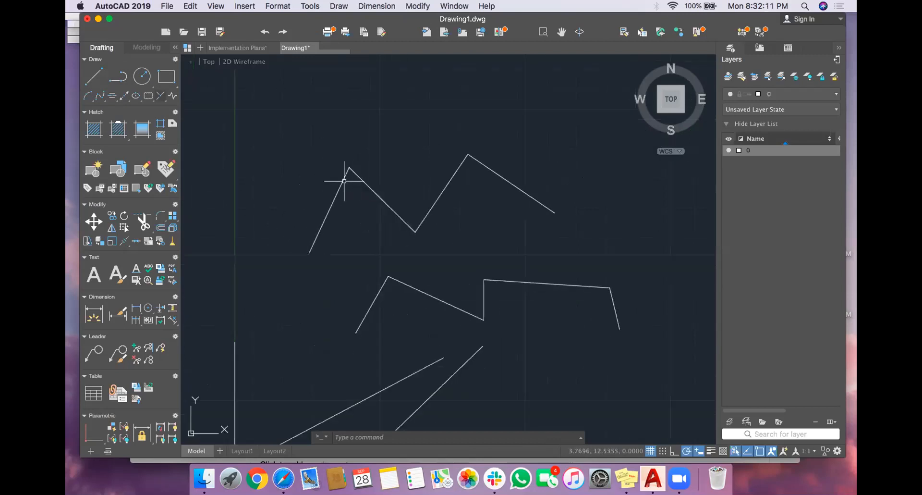
pyautogui.click(346, 176)
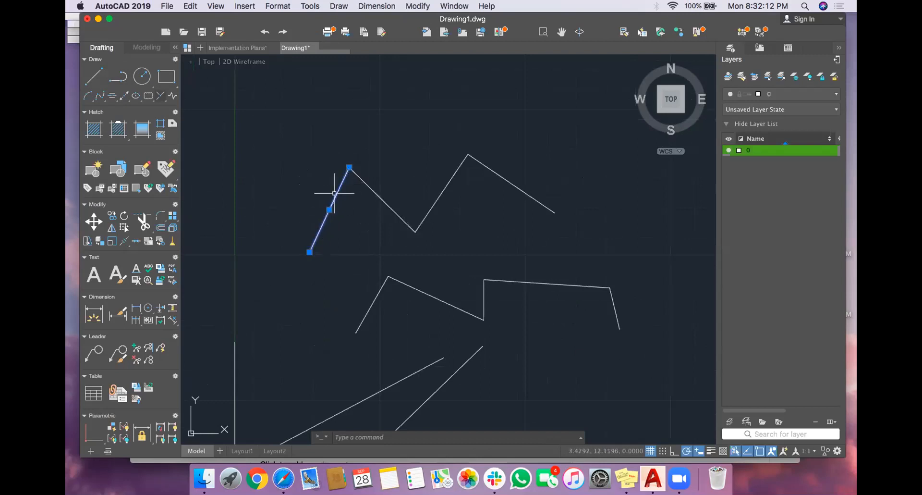
pyautogui.click(349, 167)
pyautogui.press('Down')
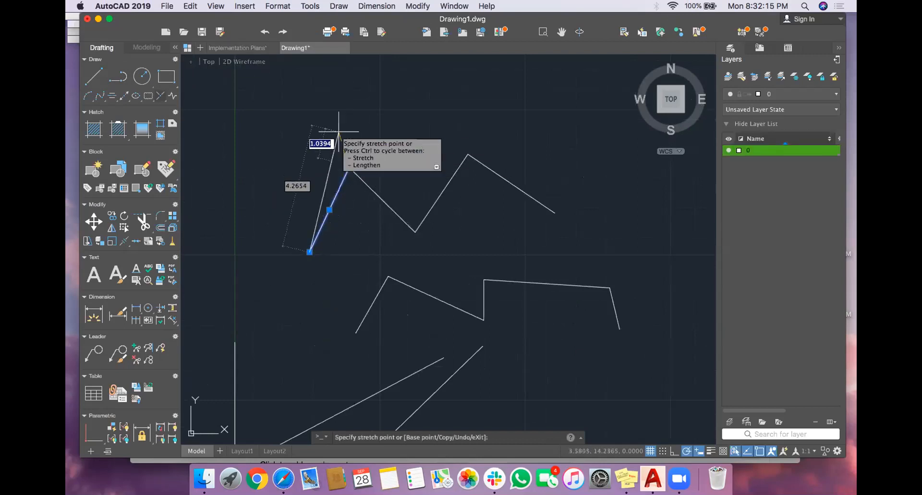
pyautogui.click(300, 131)
pyautogui.scroll(-2, 439, 254)
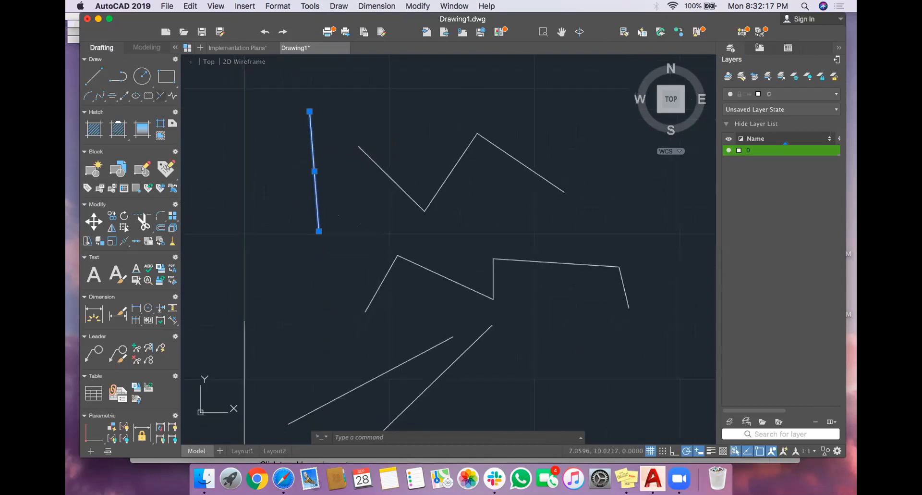
pyautogui.press('Escape')
# Move the polyline's lowest middle vertex up and to the left, above its two neighbouring vertices
pyautogui.scroll(5, 377, 279)
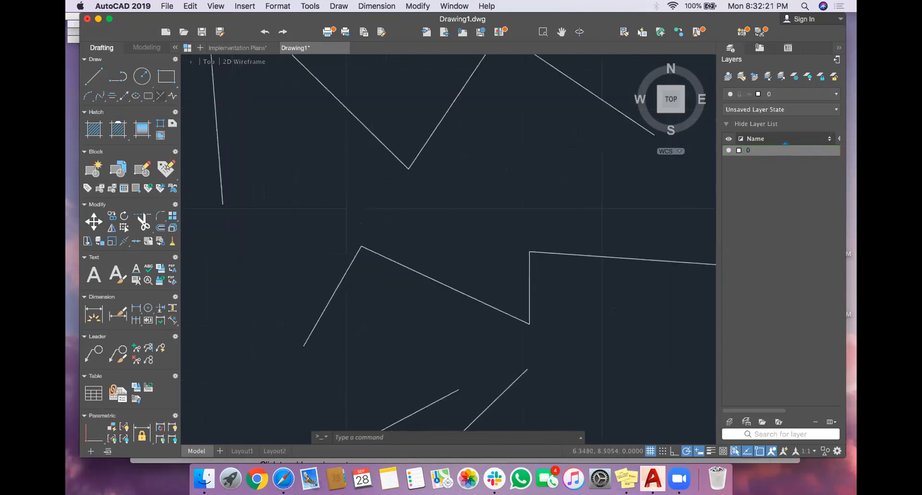
pyautogui.scroll(-3, 398, 272)
pyautogui.click(393, 277)
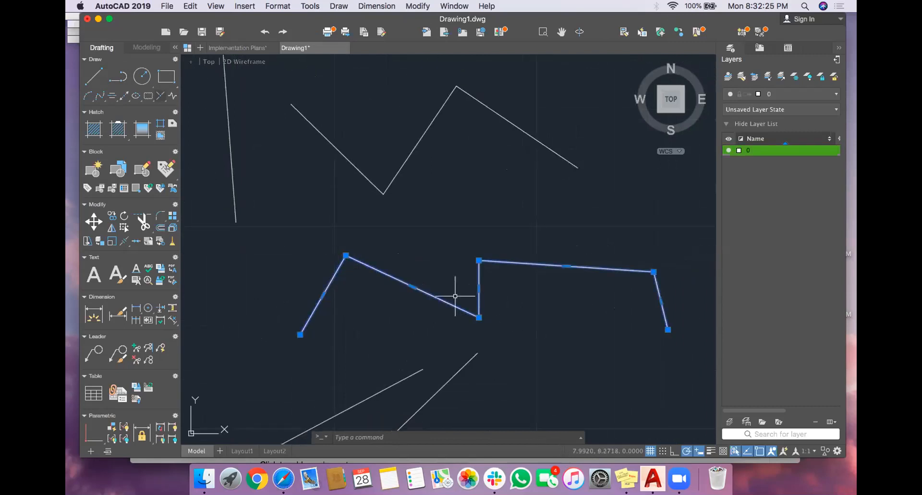
pyautogui.moveTo(479, 317)
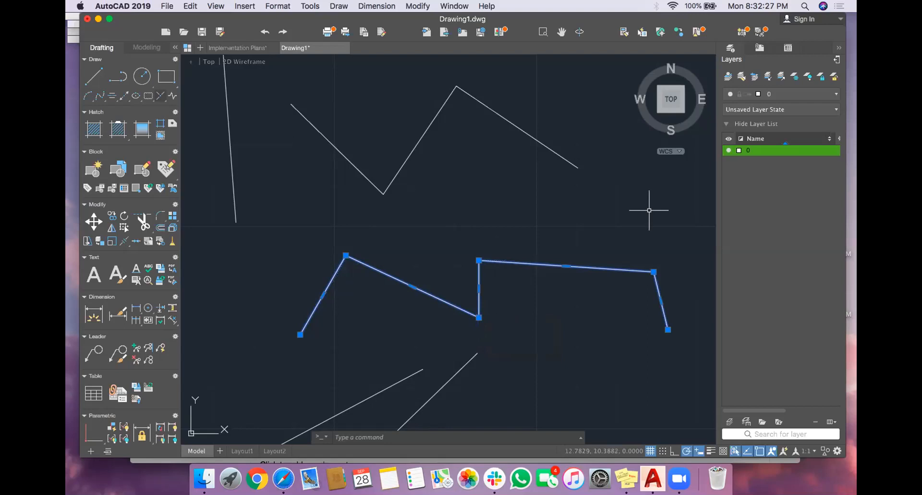
pyautogui.click(479, 317)
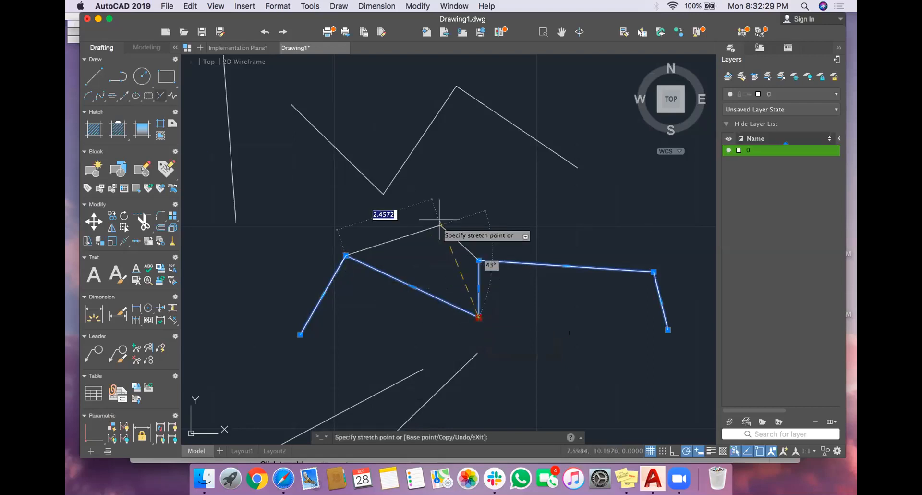
pyautogui.click(436, 210)
pyautogui.click(510, 295)
pyautogui.click(510, 295)
pyautogui.scroll(-3, 445, 312)
pyautogui.scroll(3, 445, 312)
pyautogui.scroll(-1, 446, 322)
pyautogui.scroll(-1, 446, 311)
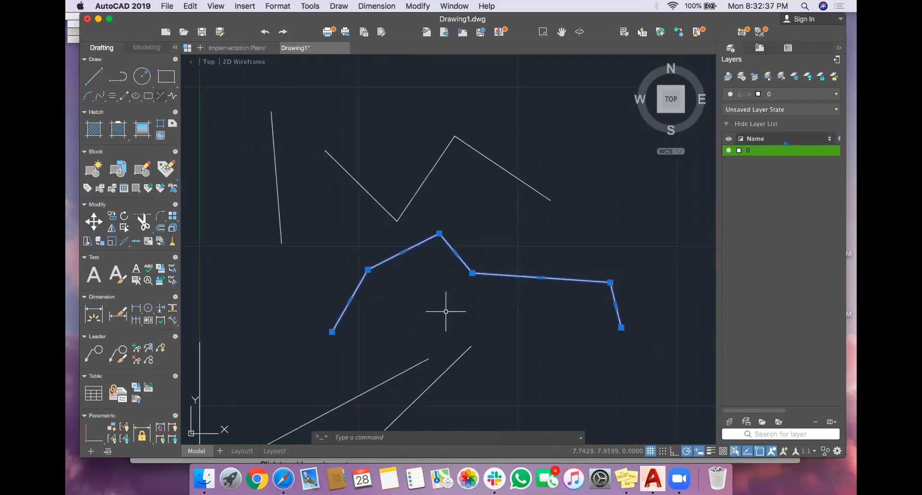
pyautogui.click(485, 308)
pyautogui.click(426, 309)
pyautogui.click(457, 327)
pyautogui.click(422, 296)
pyautogui.click(443, 298)
pyautogui.click(466, 317)
pyautogui.press('Escape')
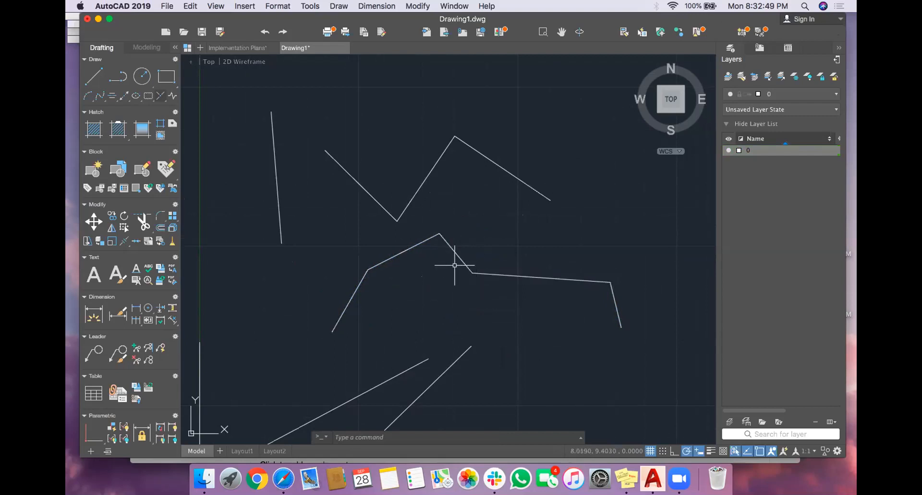
pyautogui.click(488, 282)
pyautogui.click(472, 265)
pyautogui.press('Escape')
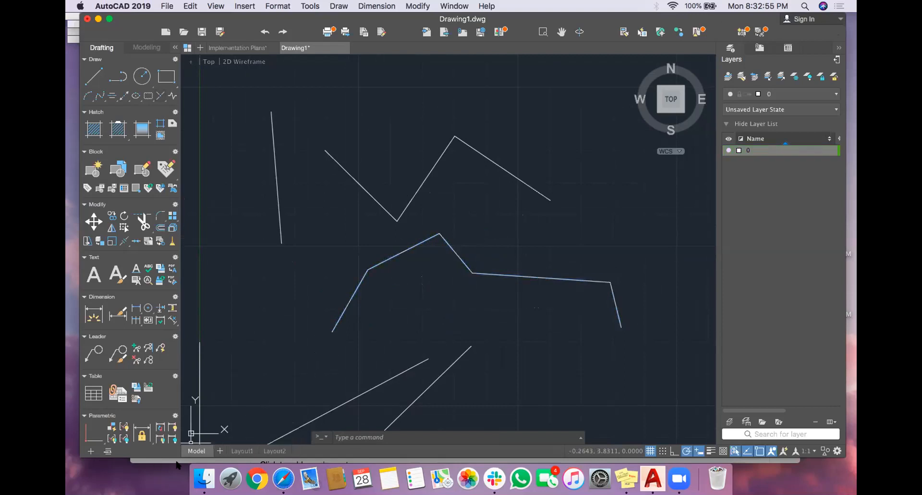
pyautogui.click(493, 294)
pyautogui.click(471, 269)
pyautogui.press('Escape')
# Stretch the upper endpoint of the zigzag's last line downward to detach it and lay the line almost horizontal
pyautogui.moveTo(482, 304); pyautogui.dragTo(429, 322, button='middle')
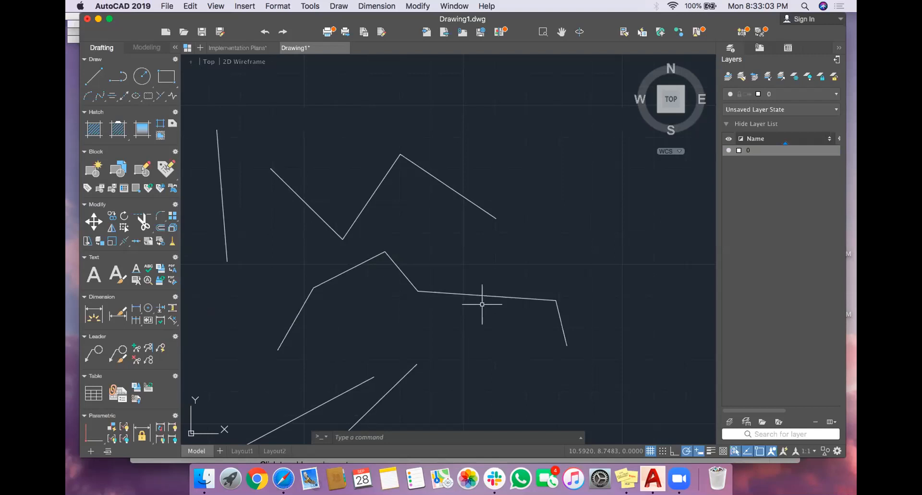
pyautogui.click(403, 155)
pyautogui.click(400, 154)
pyautogui.click(426, 214)
pyautogui.click(404, 212)
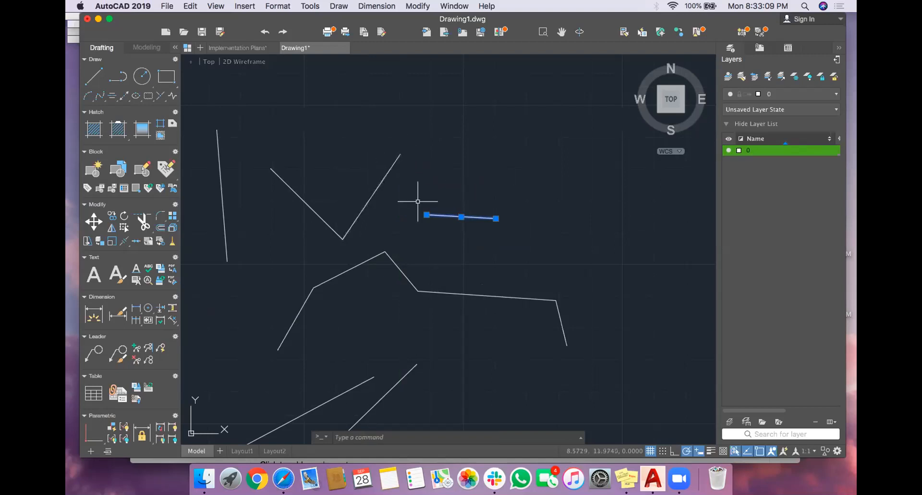
pyautogui.press('Escape')
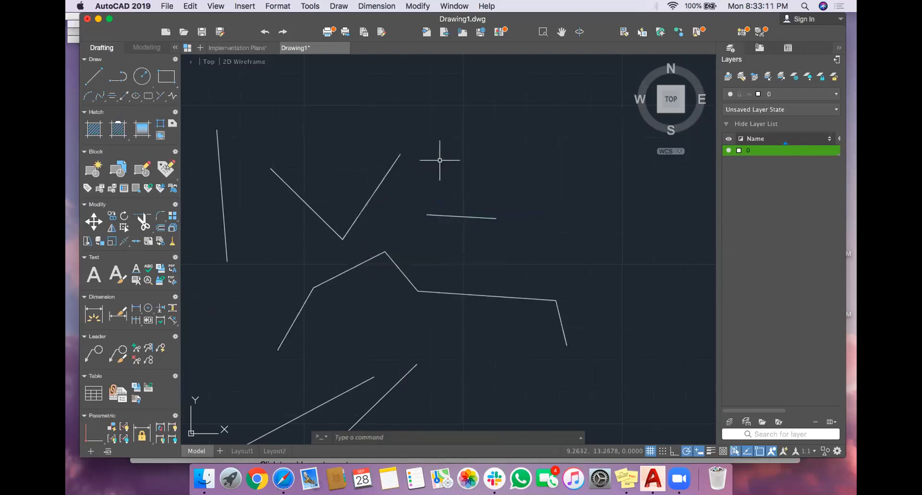
# Check the Drawing Tools: Lines slide in Safari, return to AutoCAD and draw a long descending diagonal line above the near-horizontal line
pyautogui.click(282, 478)
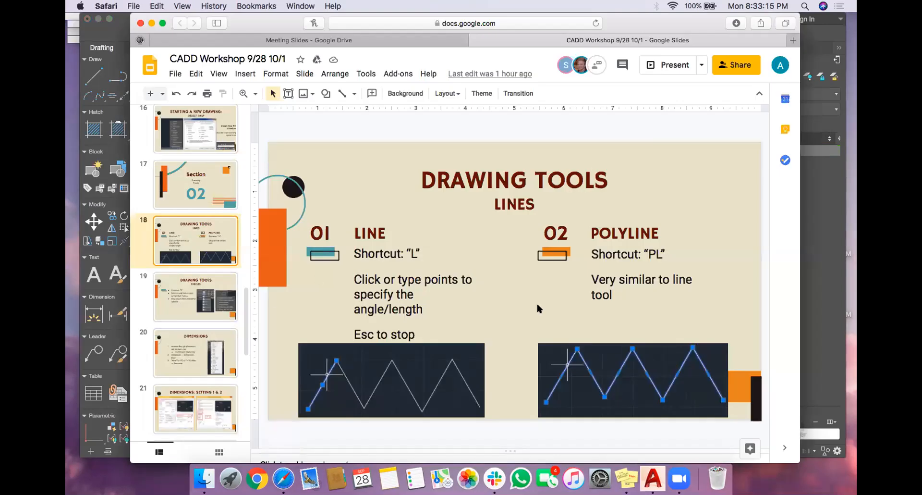
pyautogui.click(821, 169)
pyautogui.write('l')
pyautogui.press('Return')
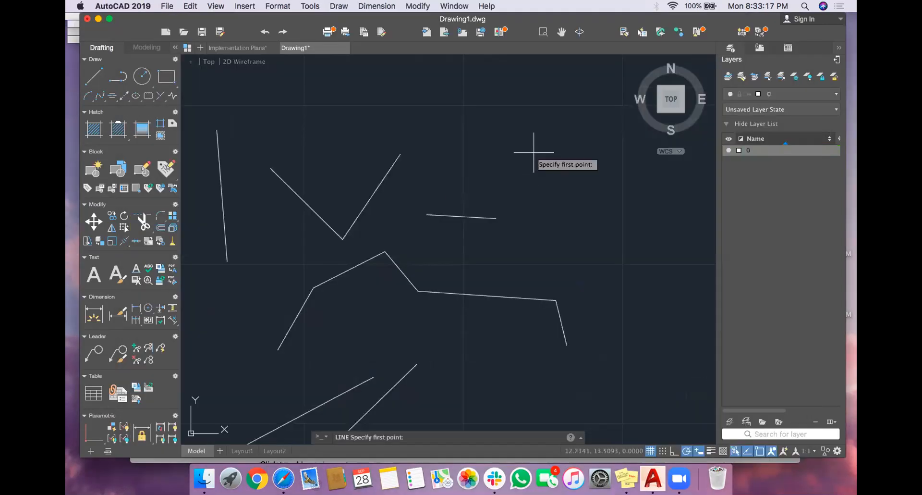
pyautogui.click(450, 119)
pyautogui.click(564, 209)
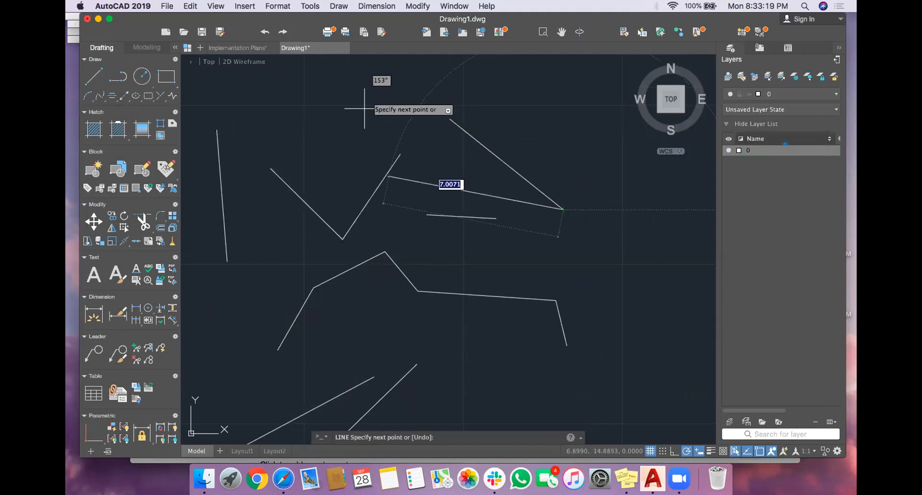
pyautogui.press('Return')
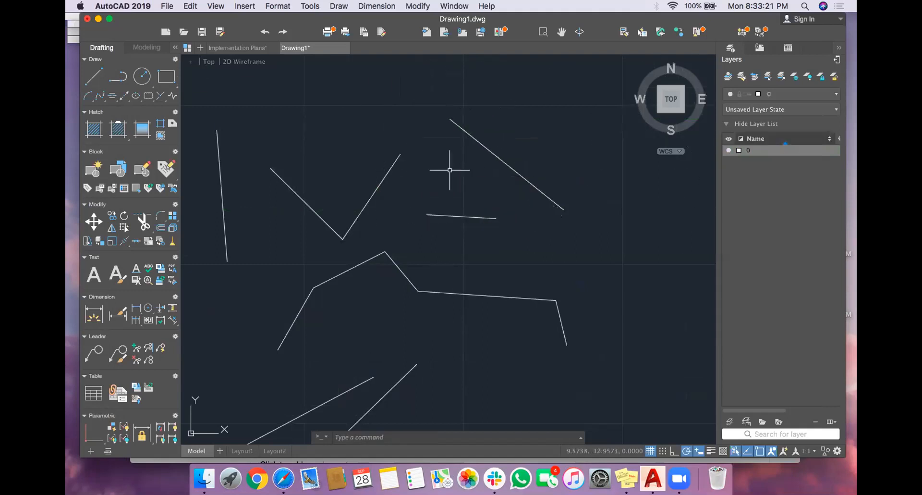
# Draw a shorter descending line between the long diagonal and the near-horizontal line
pyautogui.write('l')
pyautogui.press('Return')
pyautogui.click(400, 155)
pyautogui.click(482, 193)
pyautogui.press('Return')
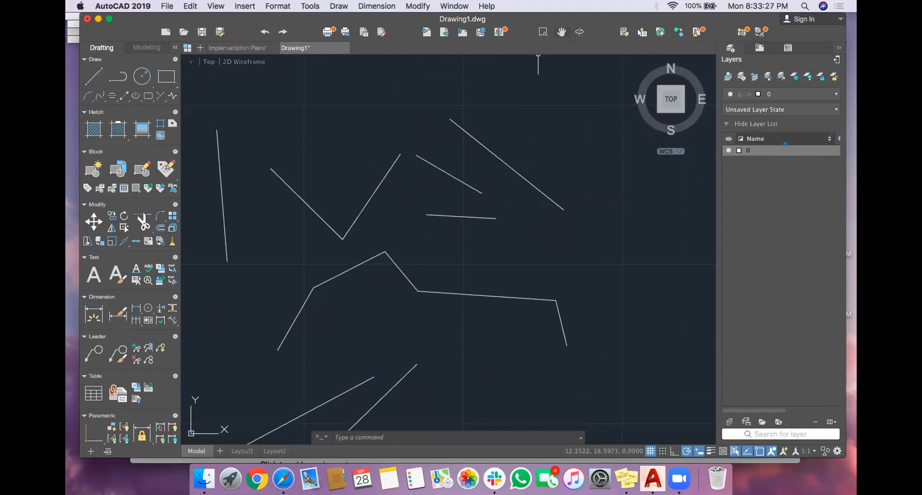
# Switch to the Google Slides presentation in Safari, view slide 19 on circles, and return to AutoCAD
pyautogui.click(285, 480)
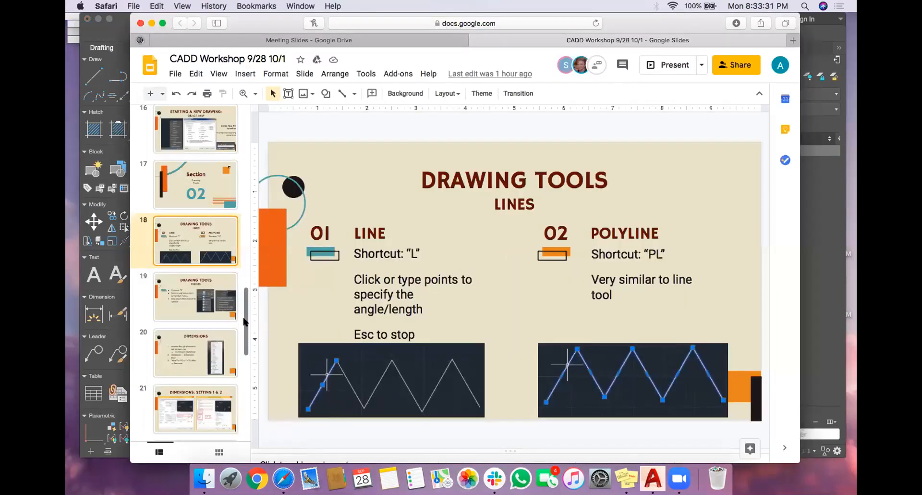
pyautogui.click(211, 299)
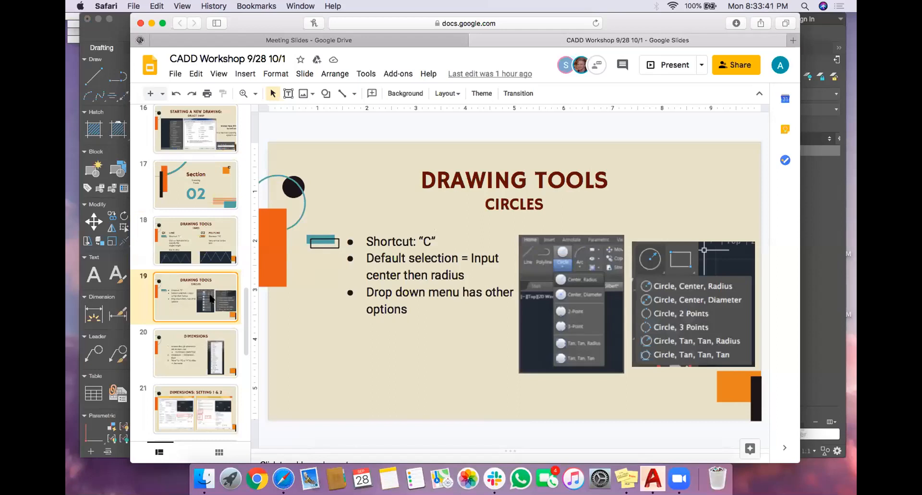
pyautogui.click(815, 212)
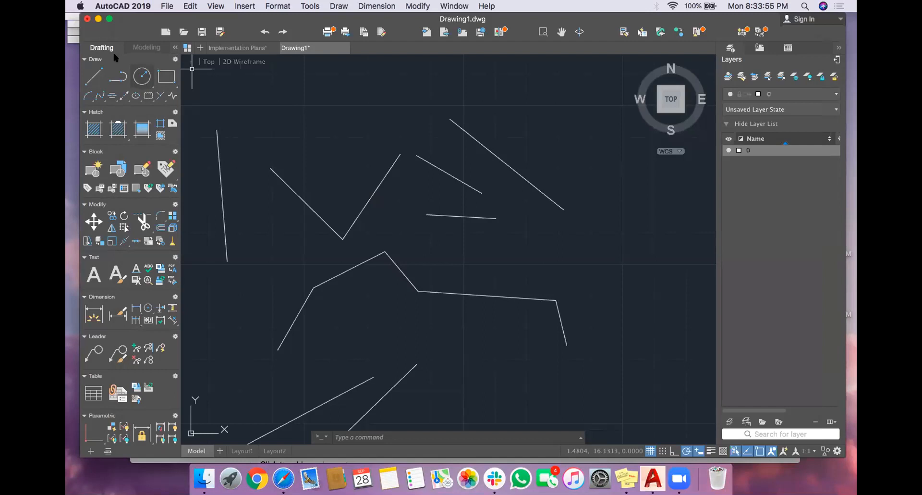
pyautogui.click(141, 76)
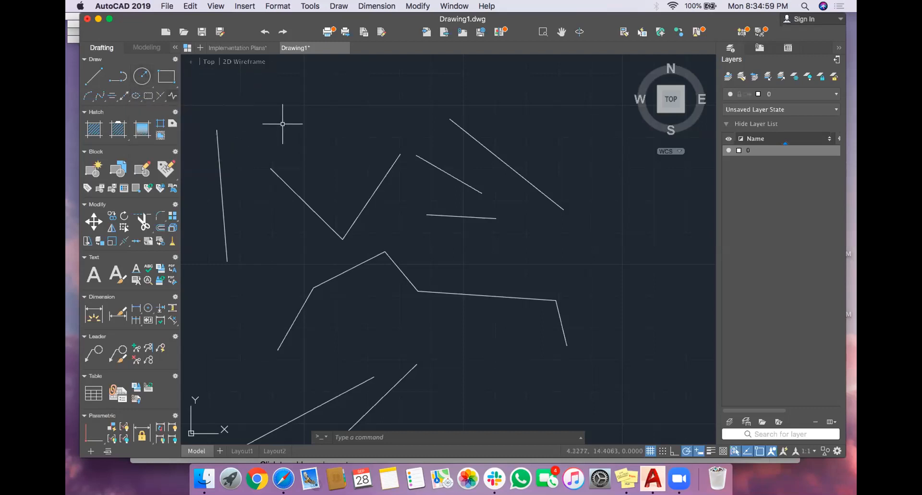
pyautogui.press('Return')
pyautogui.press('Escape')
# Draw a circle centred at 0,0 with a radius of 4
pyautogui.click(141, 77)
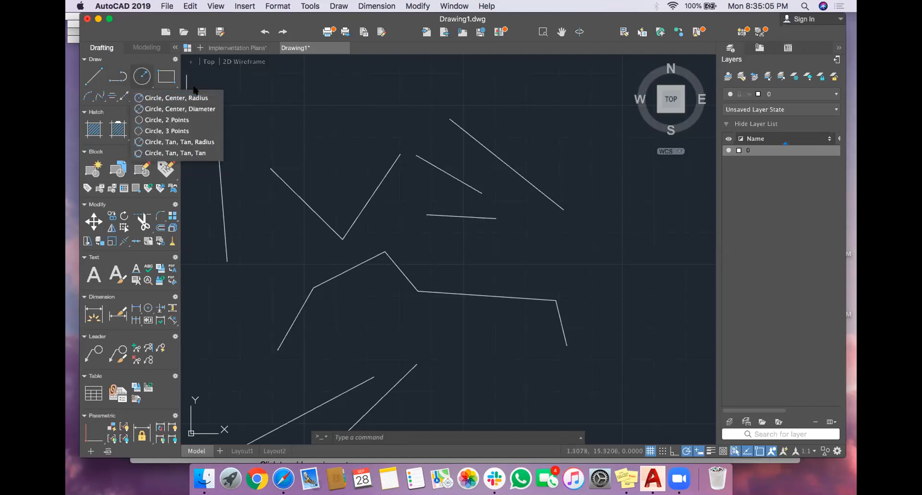
pyautogui.click(142, 78)
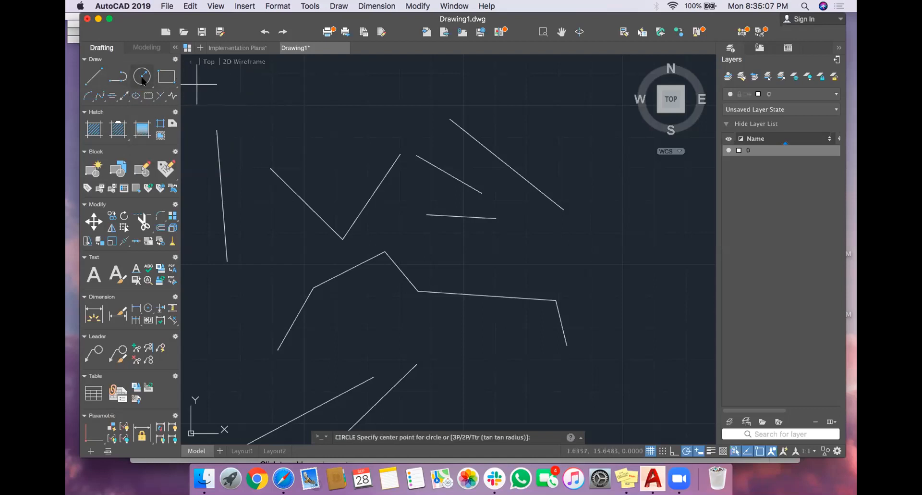
pyautogui.hscroll(5, 468, 191)
pyautogui.scroll(2, 468, 191)
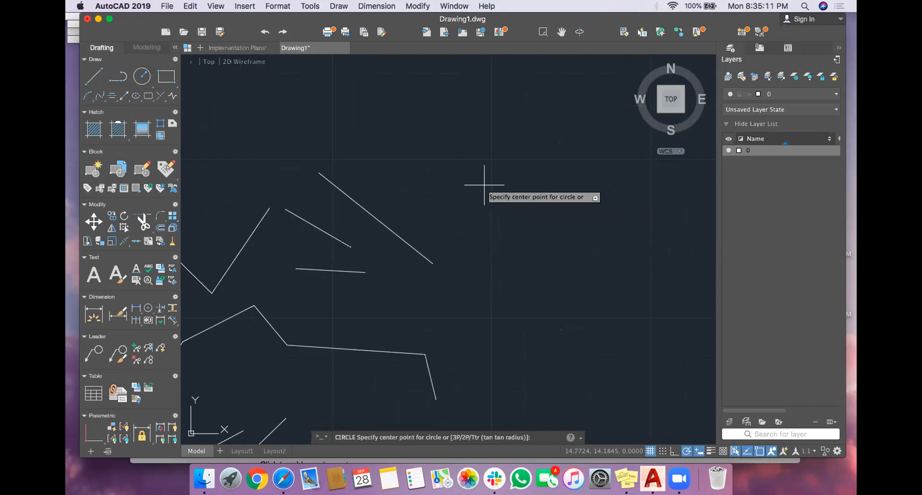
pyautogui.scroll(-5, 373, 282)
pyautogui.scroll(-5, 373, 282)
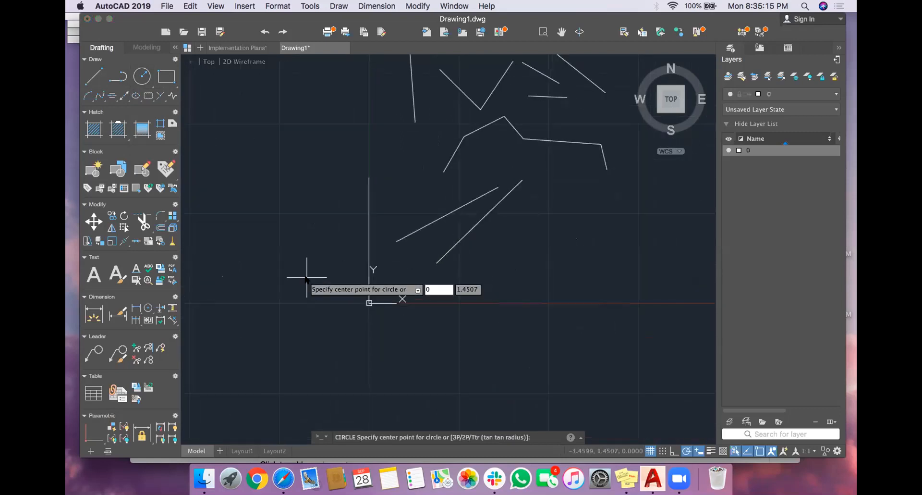
pyautogui.write(',')
pyautogui.write('0')
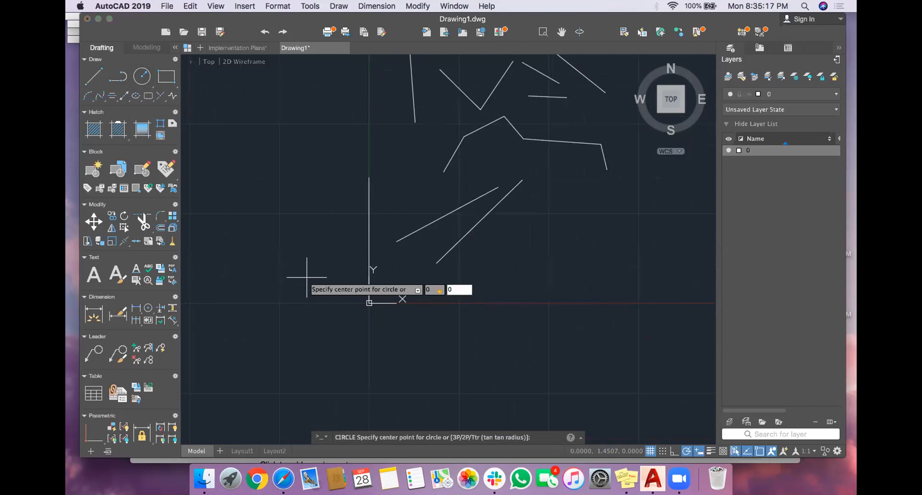
pyautogui.press('Return')
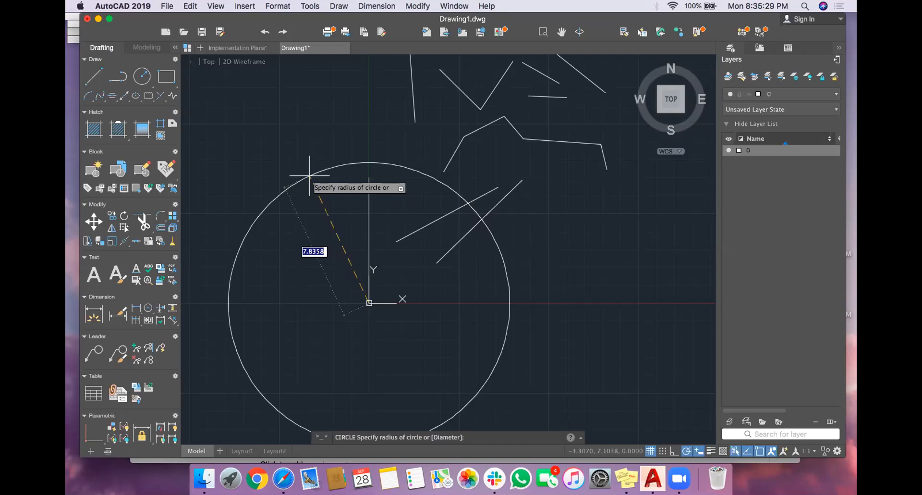
pyautogui.write('4')
pyautogui.press('Return')
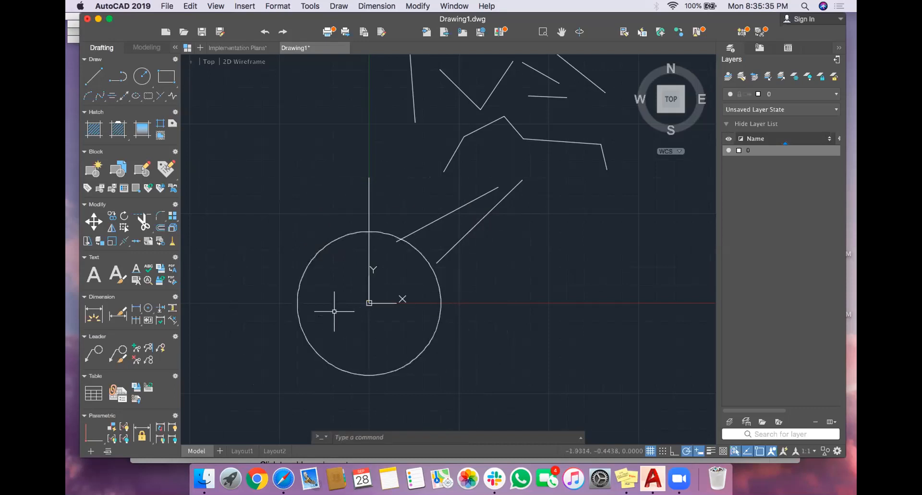
# Draw a second circle centred at 0,0 using the Diameter option, with a diameter of about 7.9
pyautogui.write('c')
pyautogui.press('Return')
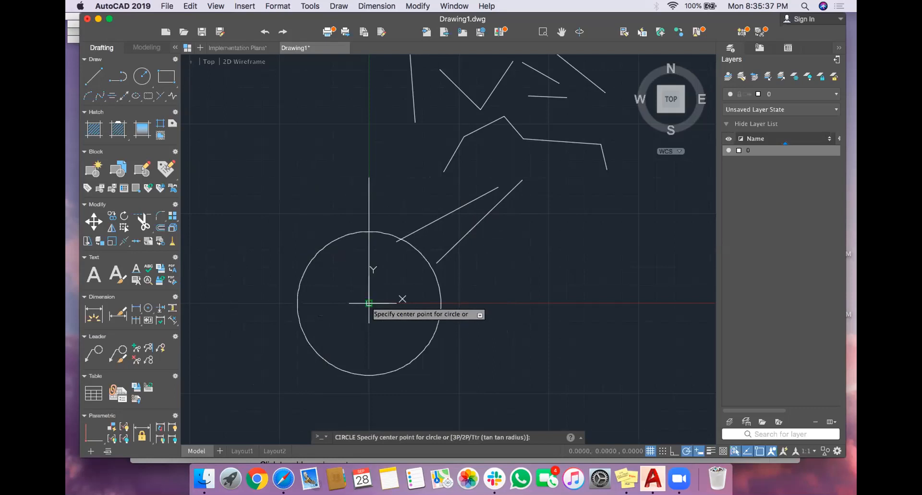
pyautogui.write('0,0')
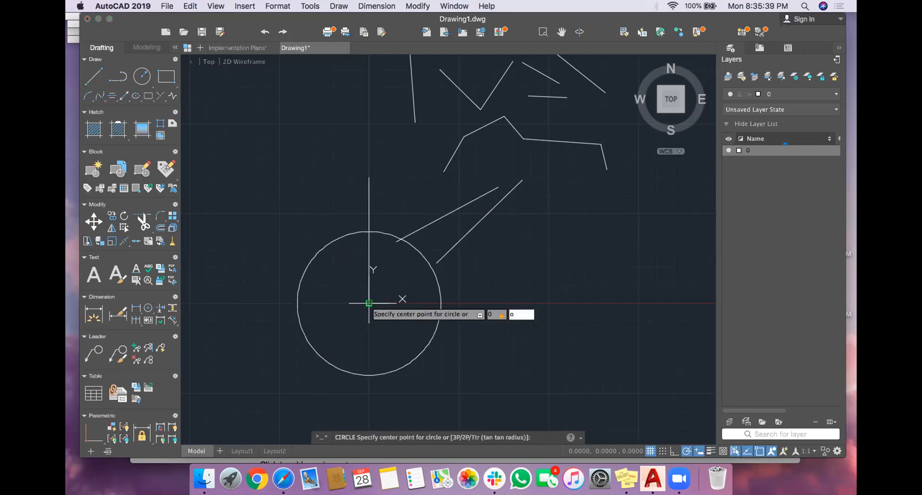
pyautogui.press('Return')
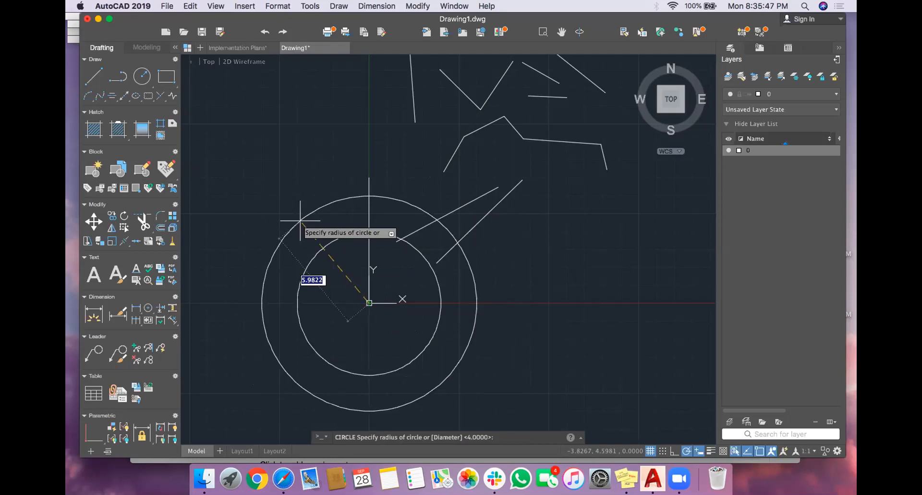
pyautogui.press('Down')
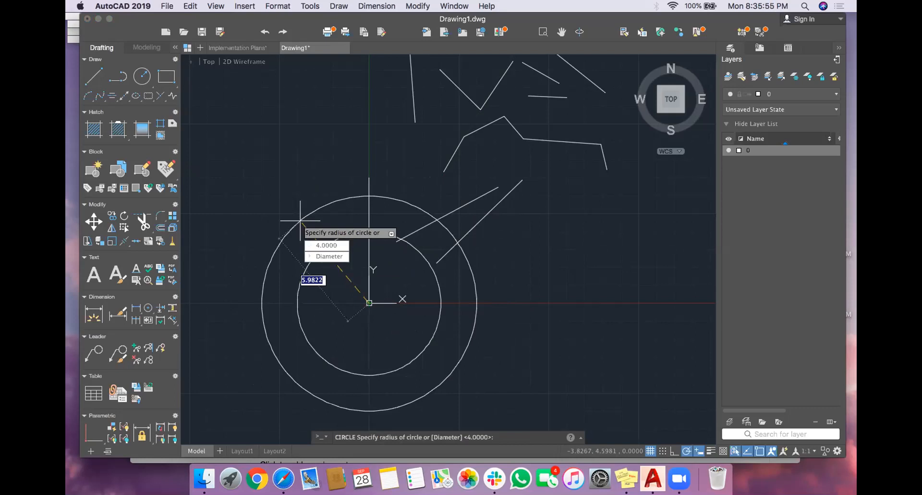
pyautogui.press('Return')
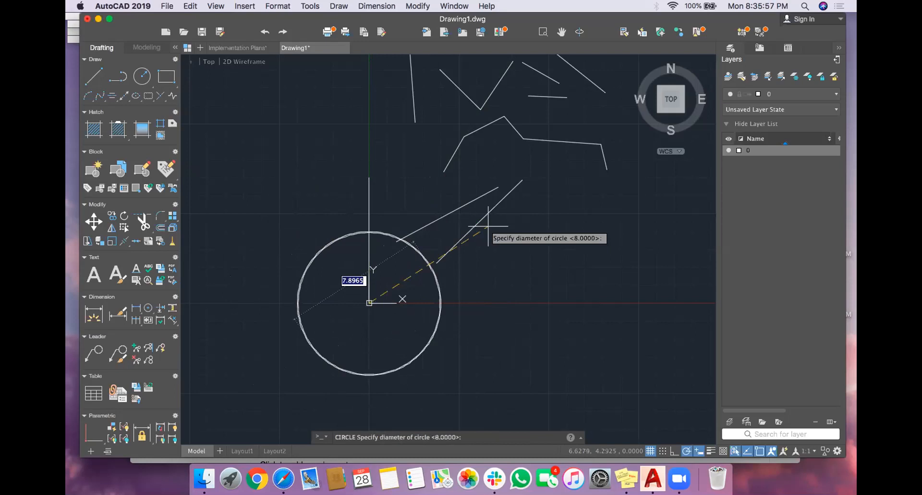
pyautogui.press('BackSpace')
pyautogui.click(487, 226)
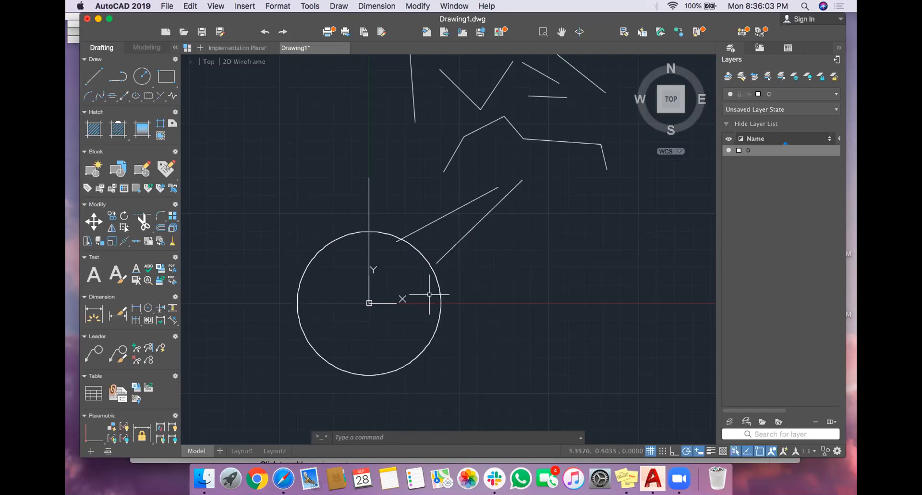
# Review the Circles and Dimensions slides in the Google Slides presentation in Safari, and return to AutoCAD
pyautogui.click(156, 460)
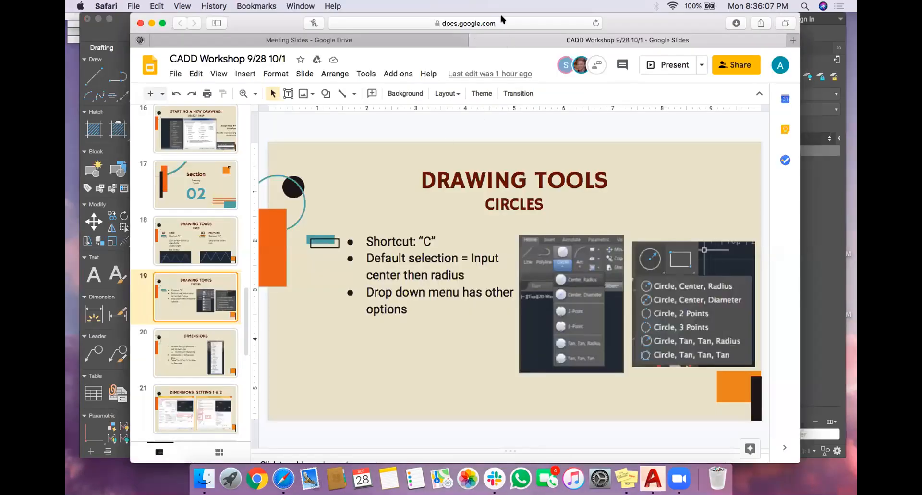
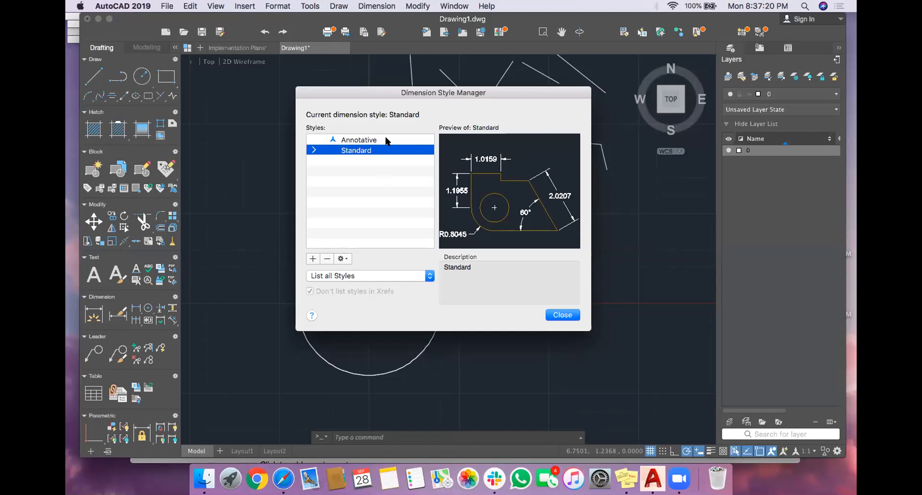
pyautogui.click(283, 477)
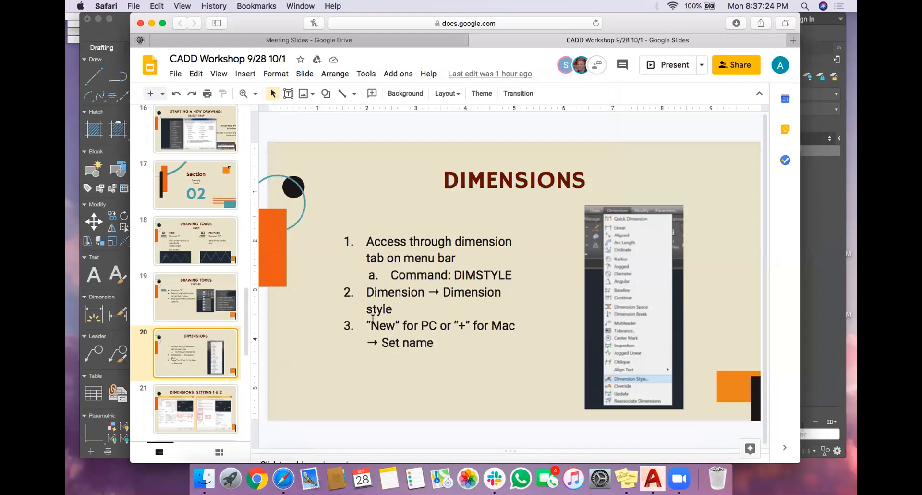
pyautogui.moveTo(370, 319); pyautogui.dragTo(424, 320)
pyautogui.click(440, 349)
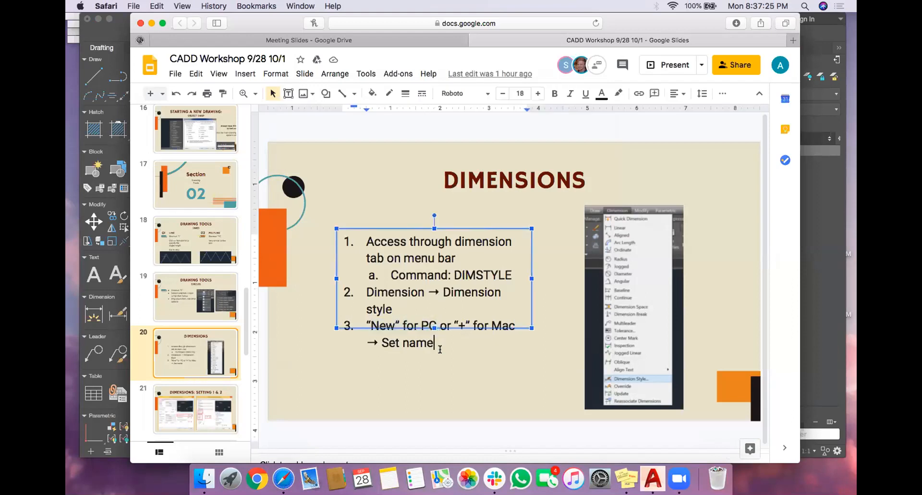
pyautogui.click(833, 220)
# Create a new dimension style based on Standard, named with the presenter's first name plus "Style", and open its Lines settings
pyautogui.click(313, 259)
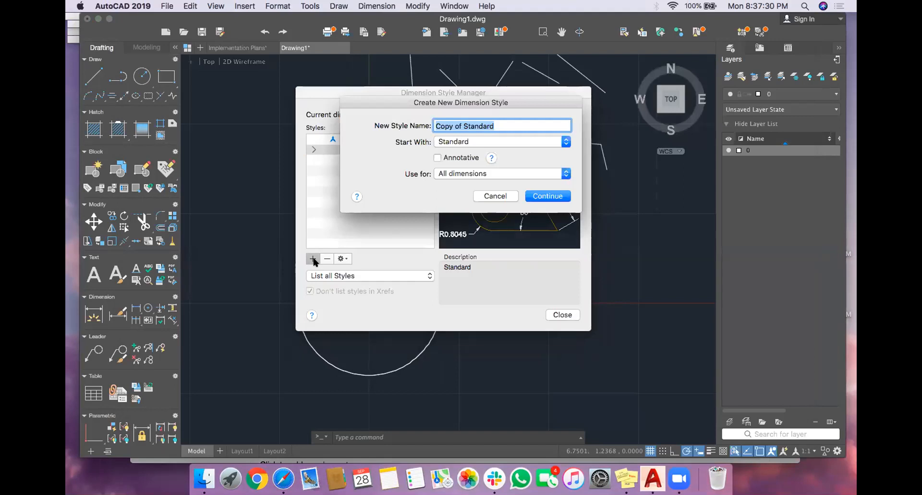
pyautogui.click(678, 13)
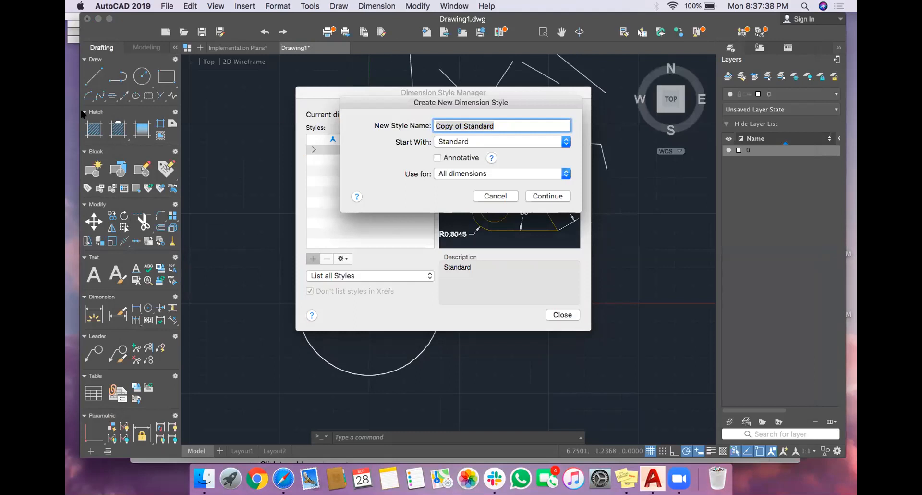
pyautogui.press('XF86MonBrightnessUp')
pyautogui.press('XF86MonBrightnessUp')
pyautogui.press('XF86MonBrightnessUp')
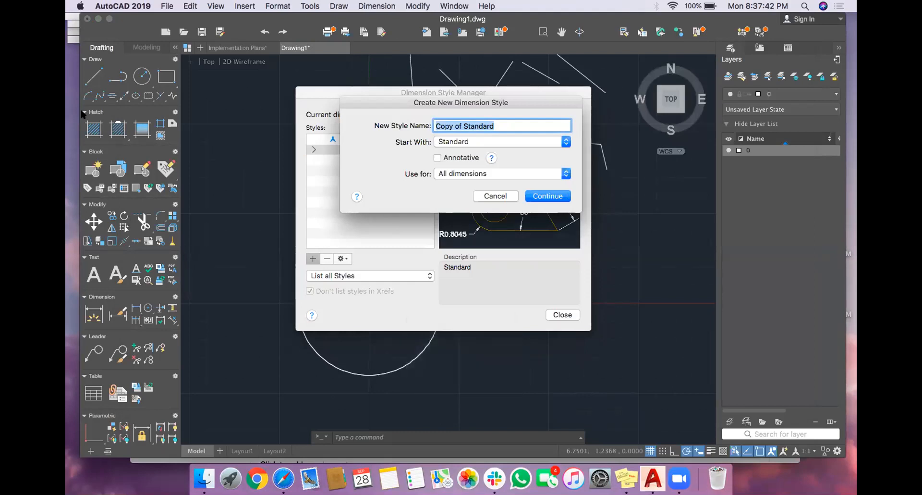
pyautogui.write('Ake')
pyautogui.press('BackSpace')
pyautogui.write('lexa Style')
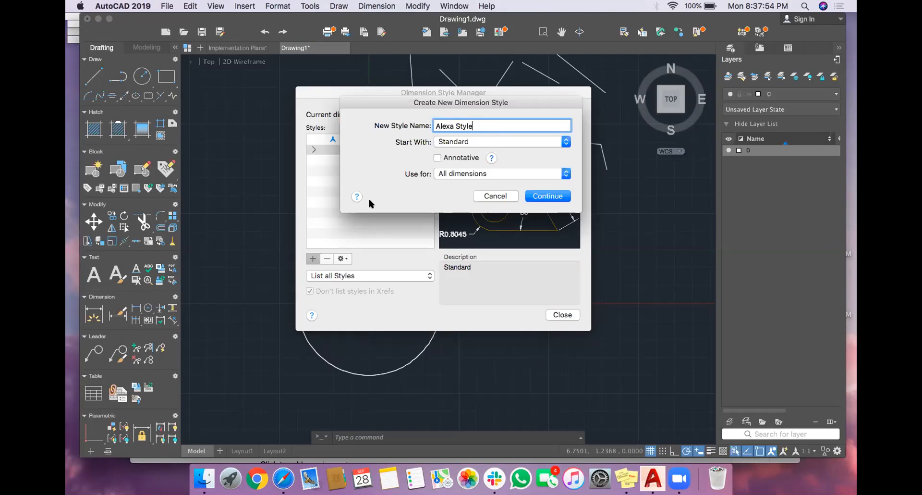
pyautogui.click(549, 195)
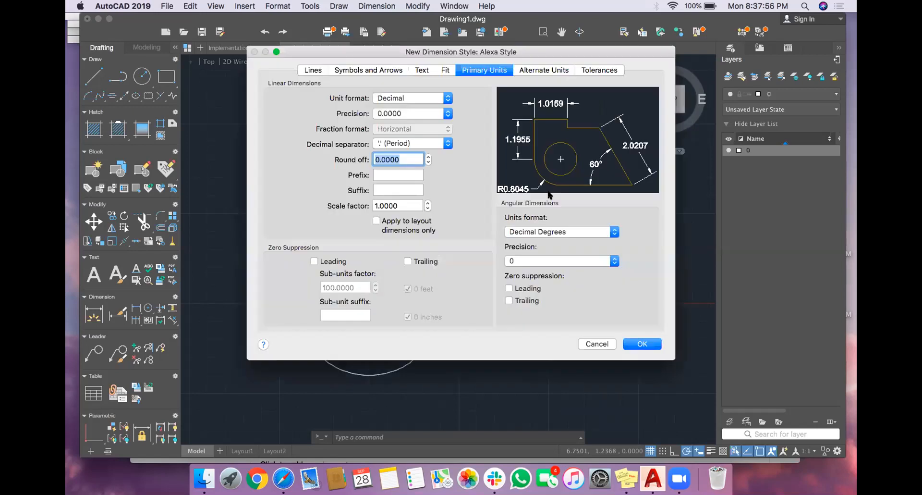
pyautogui.click(308, 70)
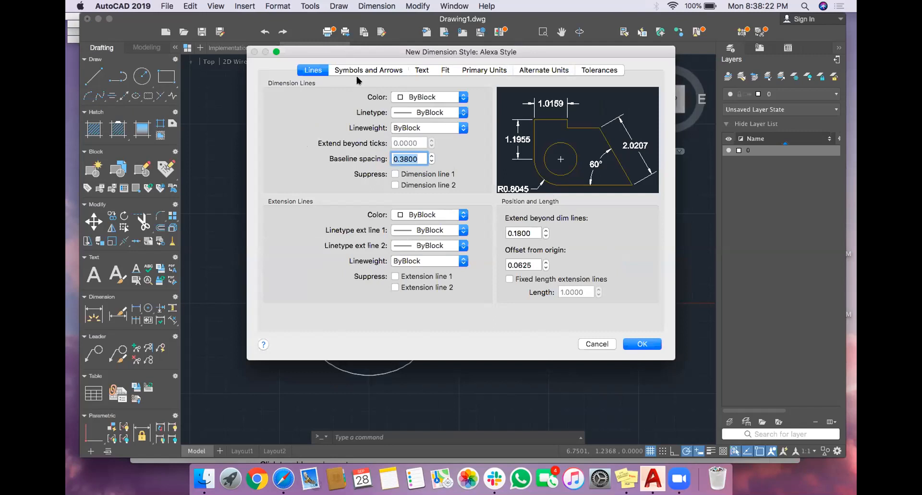
# Switch to Safari, present slides 21 and 22 on dimension settings 1 to 4 with the laser pointer, and return to AutoCAD
pyautogui.click(285, 477)
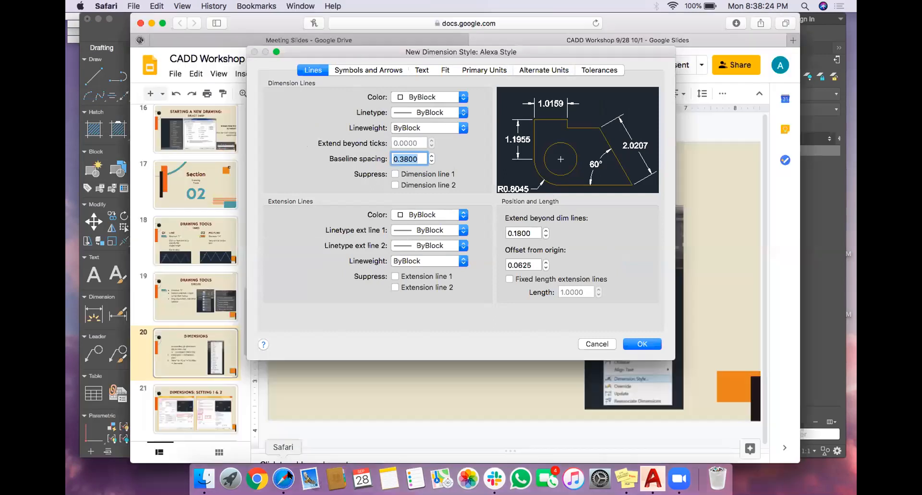
pyautogui.scroll(-3, 197, 365)
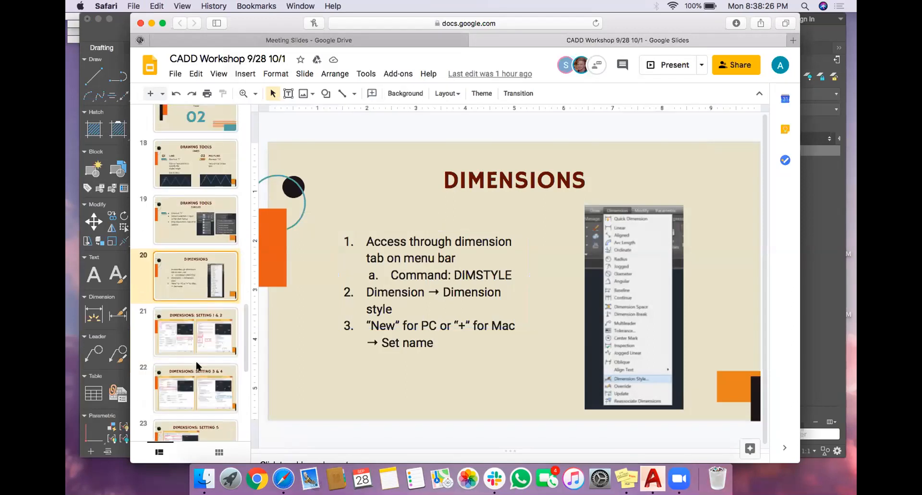
pyautogui.click(195, 333)
pyautogui.click(664, 65)
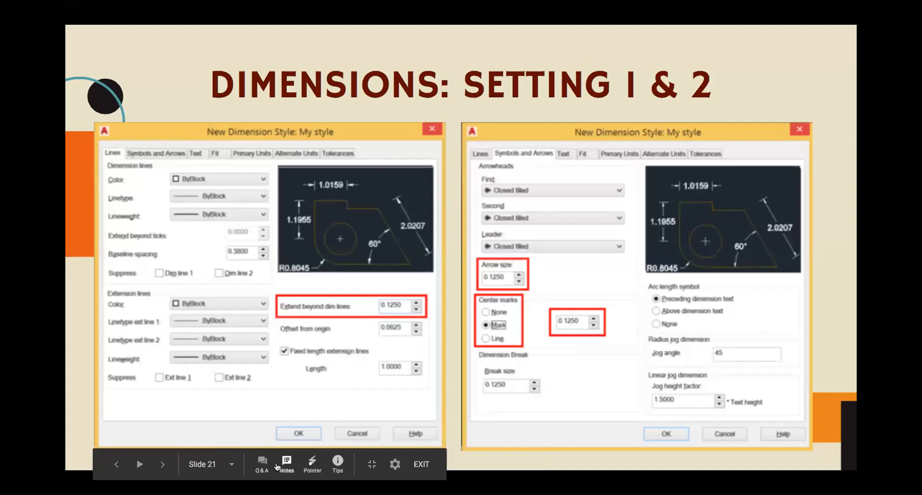
pyautogui.click(312, 462)
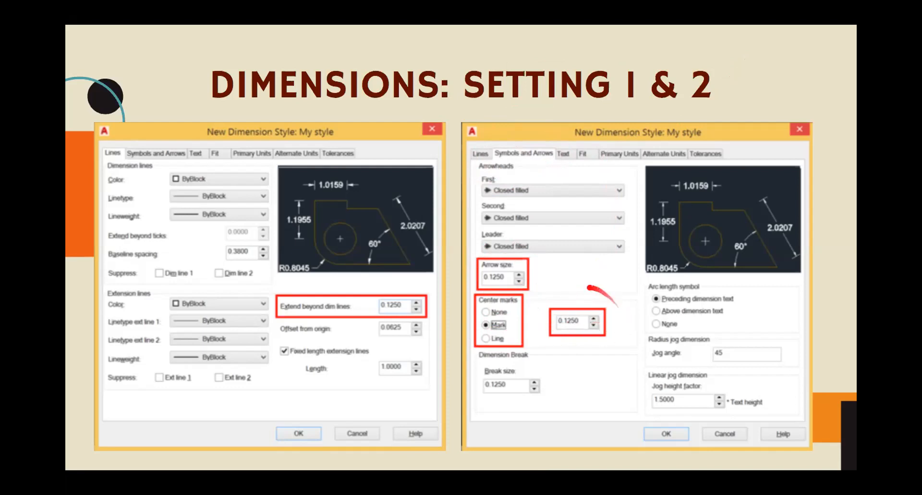
pyautogui.press('l')
pyautogui.moveTo(483, 2)
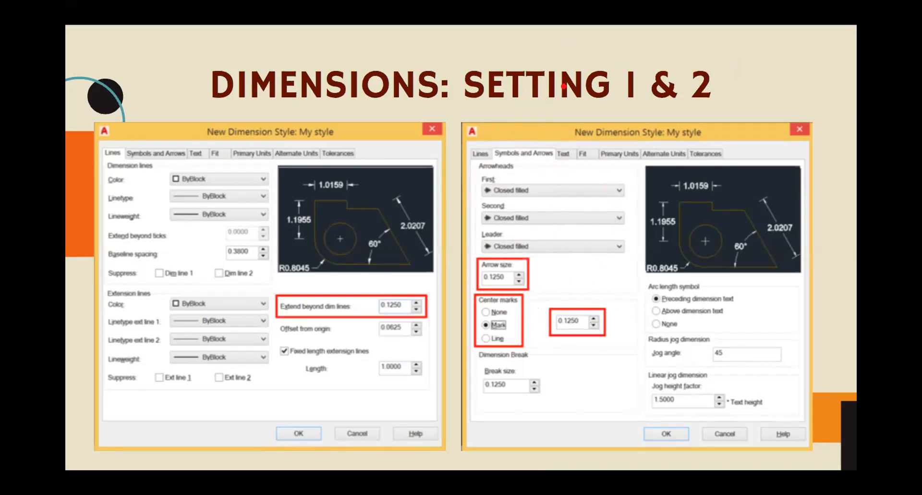
pyautogui.press('Right')
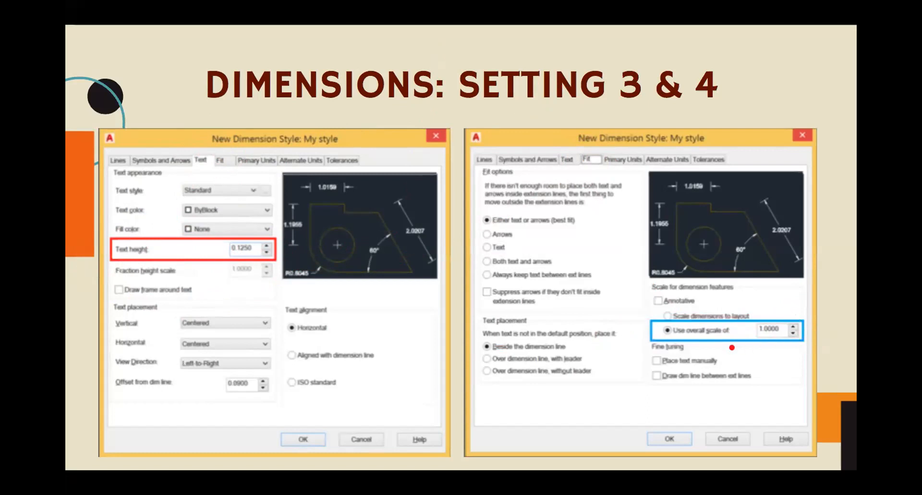
pyautogui.press('Escape')
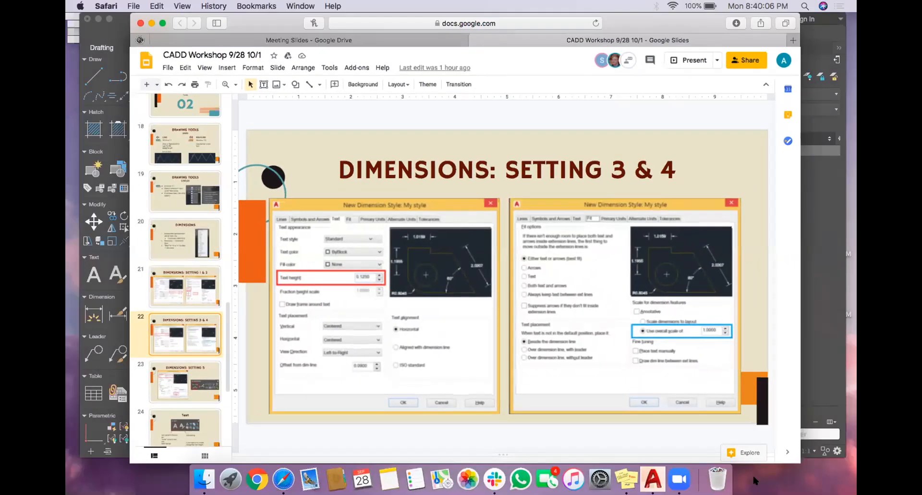
pyautogui.click(811, 248)
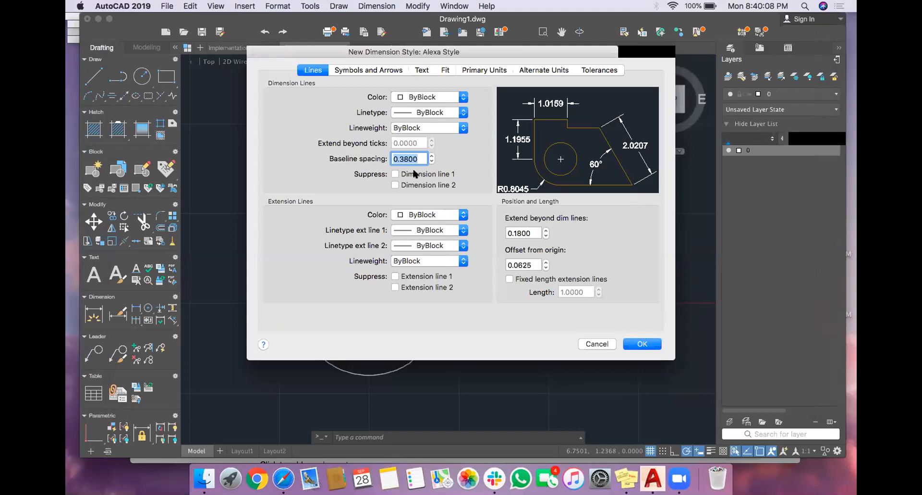
# Set the new dimension style's extension beyond the dimension lines to 0.125
pyautogui.click(536, 230)
pyautogui.press('BackSpace')
pyautogui.press('BackSpace')
pyautogui.press('BackSpace')
pyautogui.write('25')
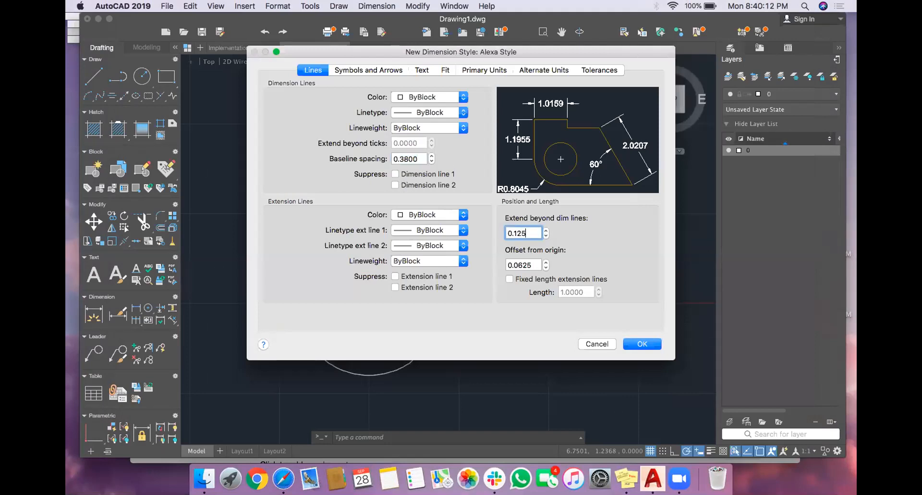
# Set the dimension style's arrow size to 0.125 and enter 0.0.125 as the center mark size
pyautogui.click(378, 70)
pyautogui.write('0.125')
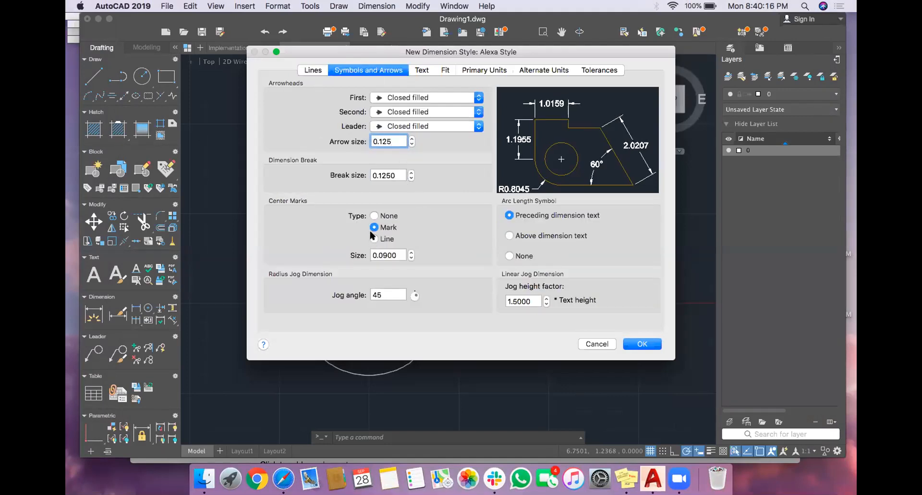
pyautogui.doubleClick(386, 255)
pyautogui.write('0.0.125')
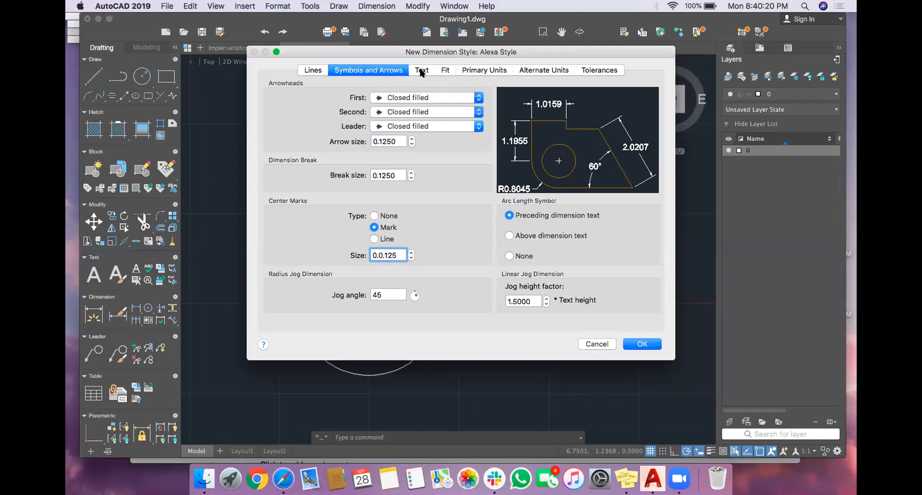
# Set the new dimension style's text height to 0.125, keep the overall scale of 1.0000, and save the style
pyautogui.click(421, 71)
pyautogui.click(468, 149)
pyautogui.click(538, 112)
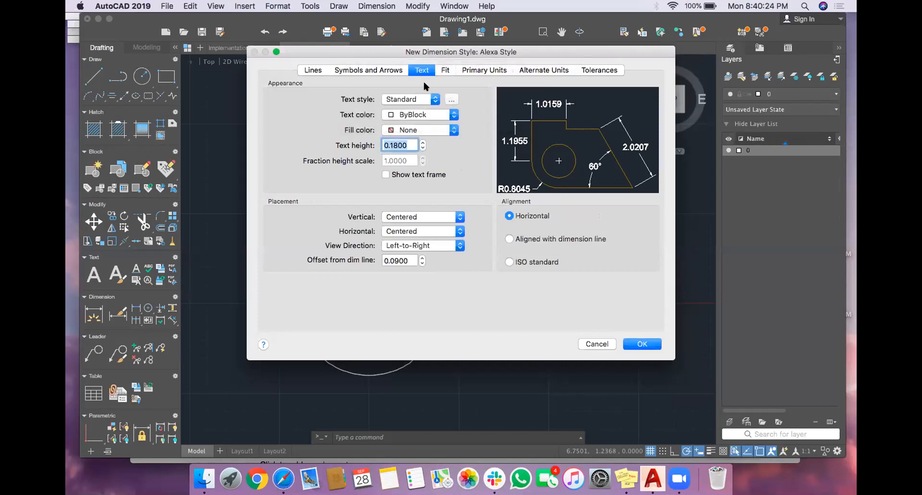
pyautogui.write('0.125')
pyautogui.click(445, 71)
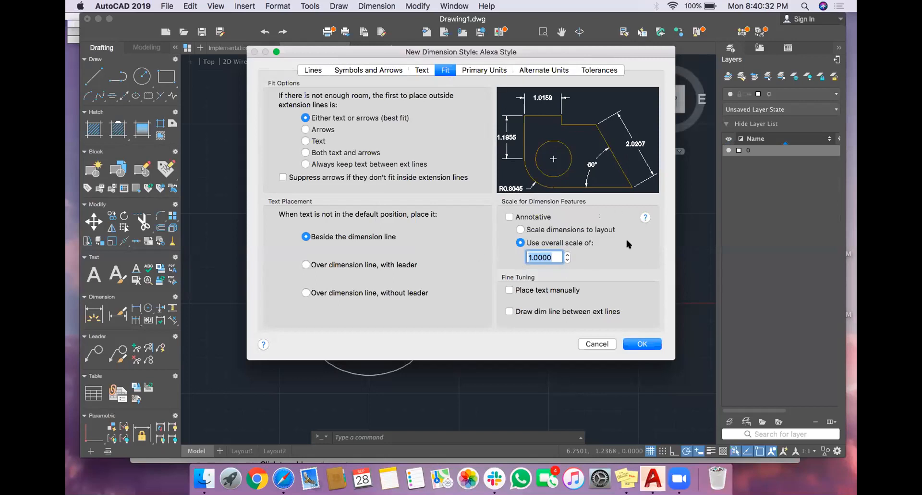
pyautogui.click(642, 343)
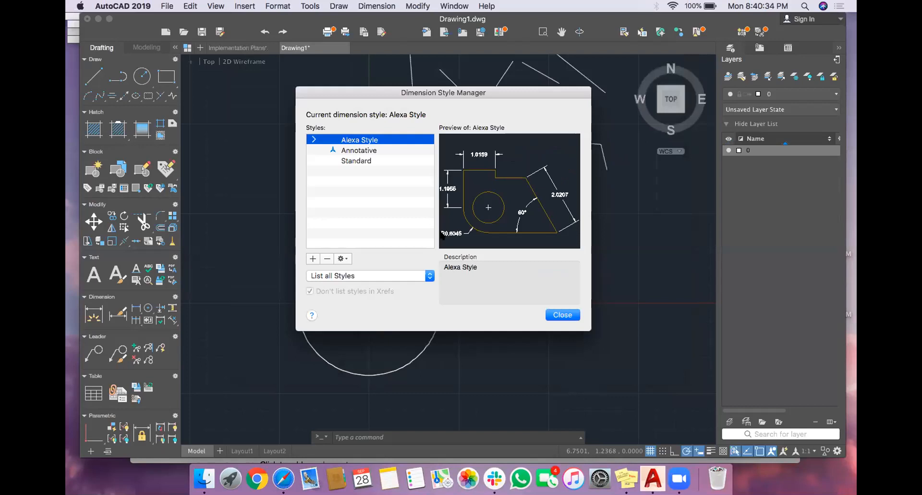
pyautogui.click(557, 314)
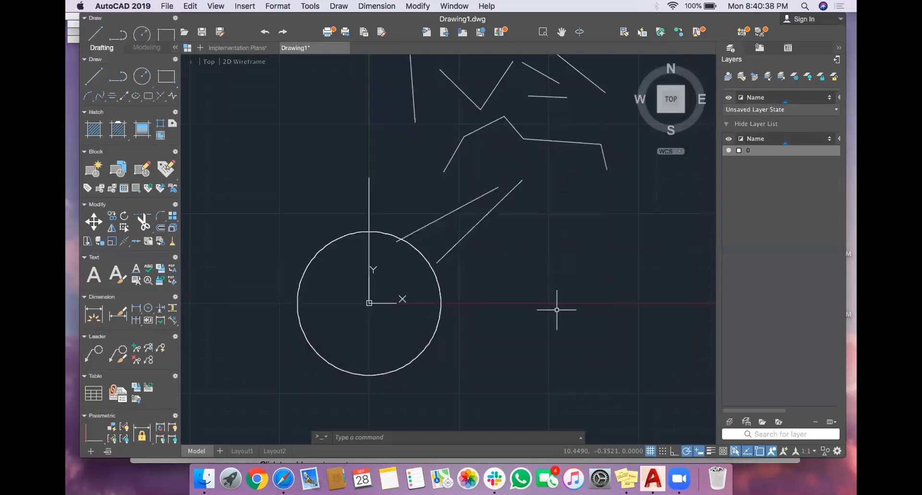
# Place an aligned dimension above the polyline's long, nearly horizontal segment, using its two endpoints
pyautogui.moveTo(499, 253); pyautogui.dragTo(419, 293, button='middle')
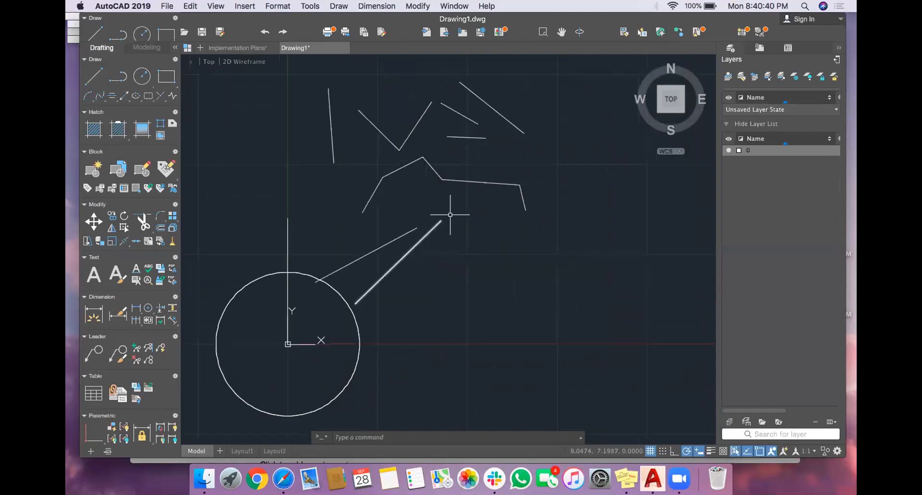
pyautogui.scroll(2, 443, 189)
pyautogui.scroll(-1, 442, 188)
pyautogui.hscroll(3, 443, 188)
pyautogui.scroll(5, 442, 189)
pyautogui.hscroll(-3, 442, 189)
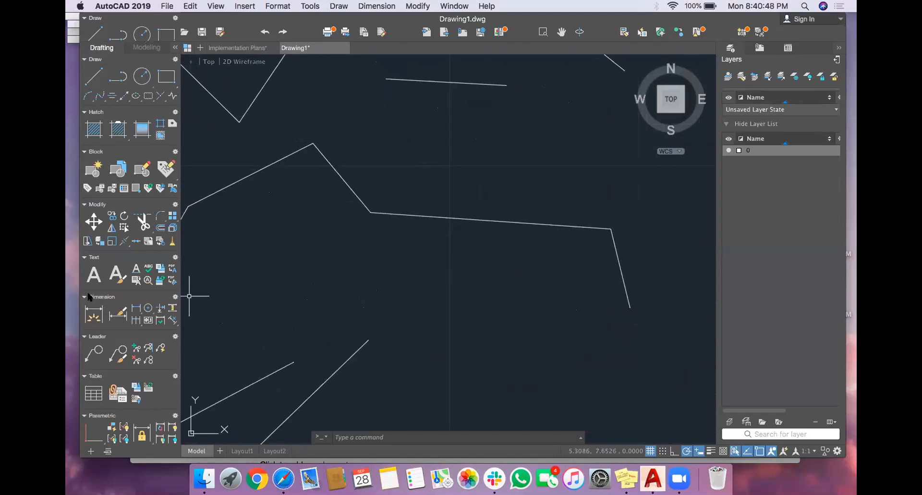
pyautogui.click(94, 316)
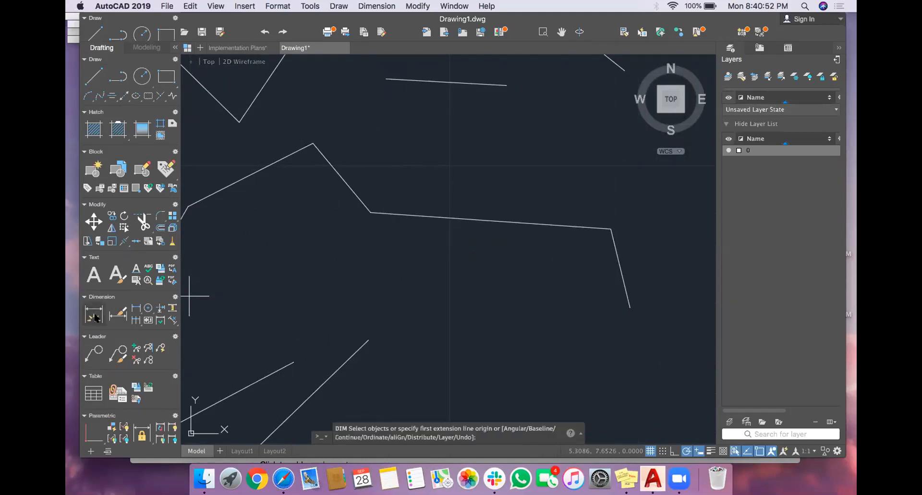
pyautogui.click(370, 212)
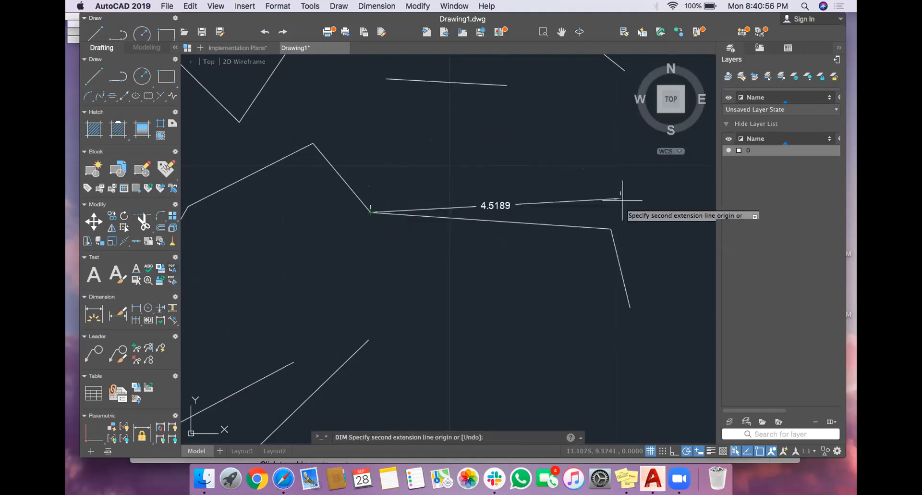
pyautogui.click(611, 228)
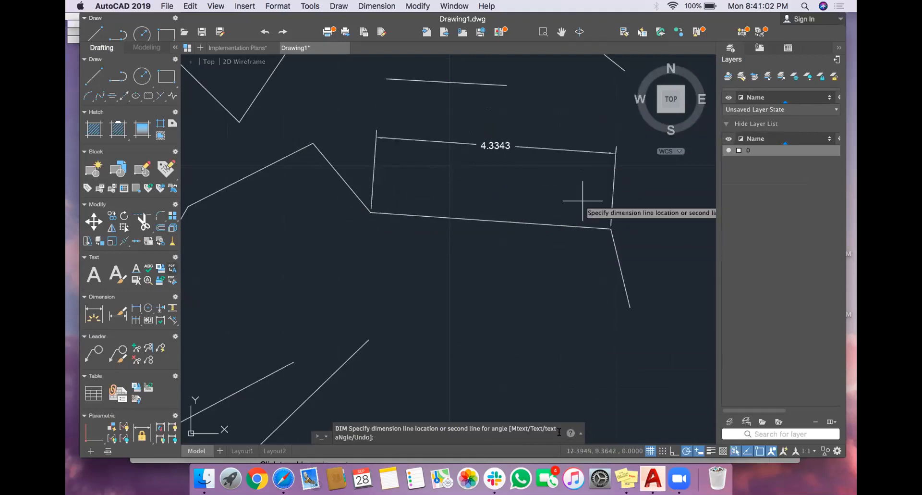
pyautogui.click(595, 165)
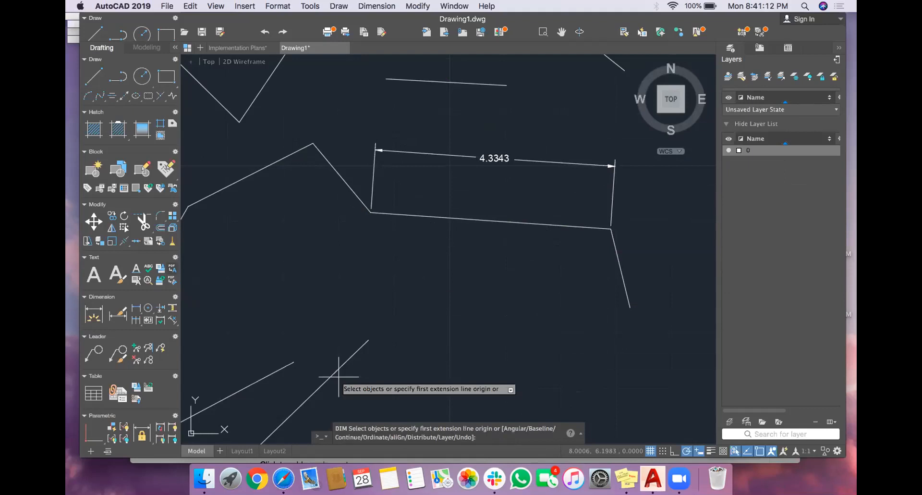
pyautogui.click(377, 6)
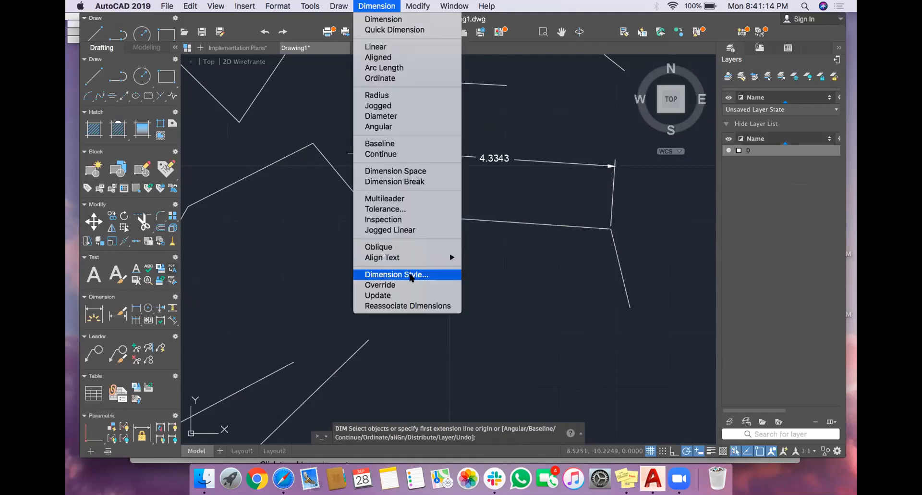
pyautogui.click(603, 237)
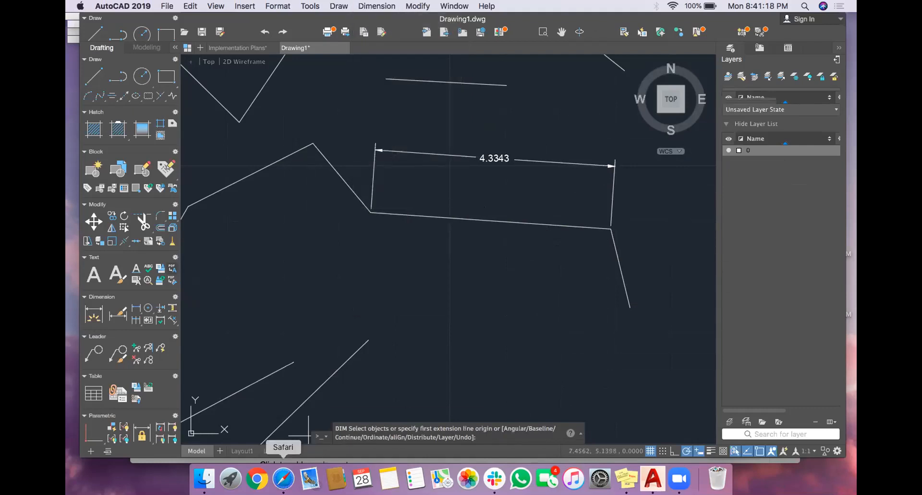
# Switch to Safari, review slide 23 on dimension setting 5 and slide 24 on text, and return to AutoCAD, ending the dimension command
pyautogui.click(284, 477)
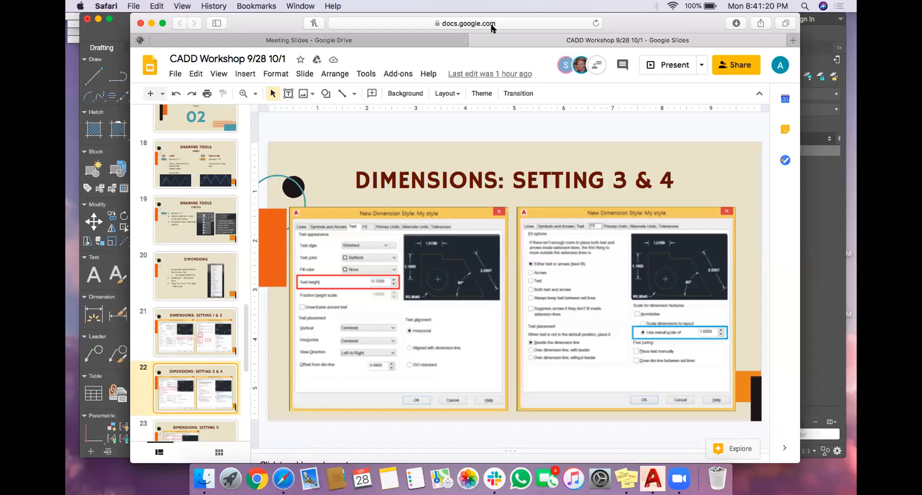
pyautogui.press('Down')
pyautogui.scroll(-2, 210, 327)
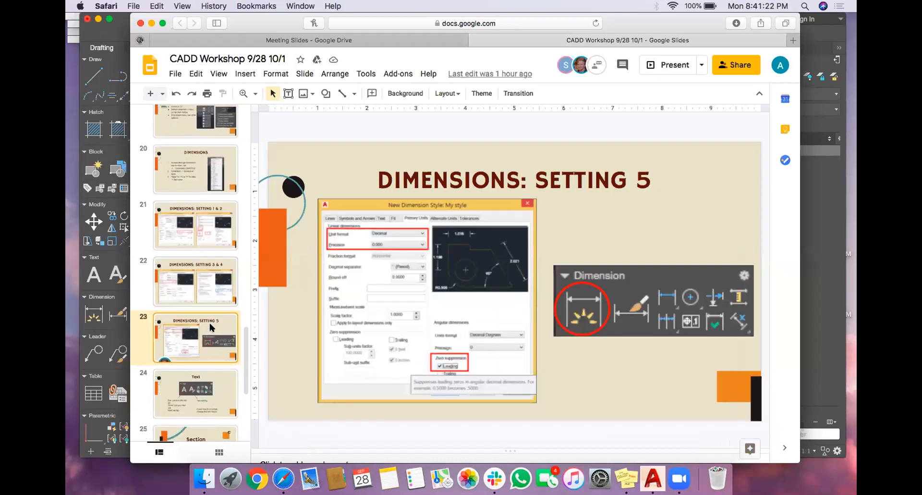
pyautogui.scroll(-2, 209, 326)
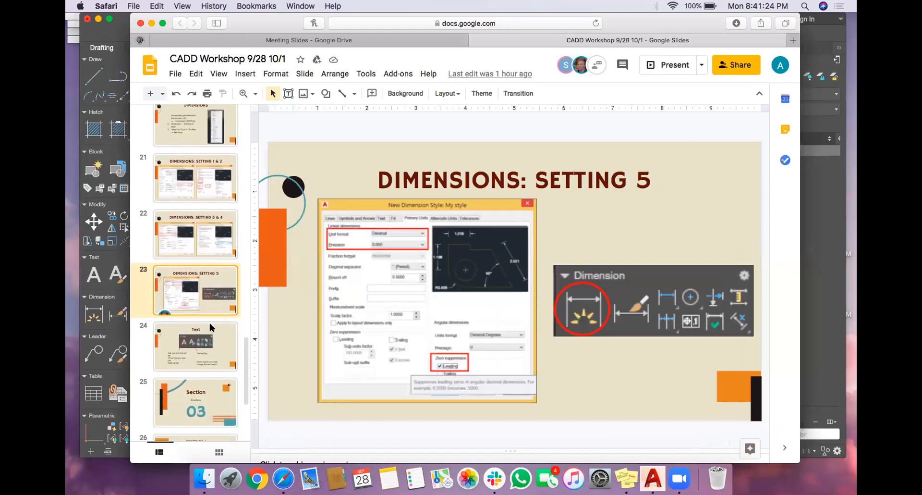
pyautogui.scroll(-3, 210, 327)
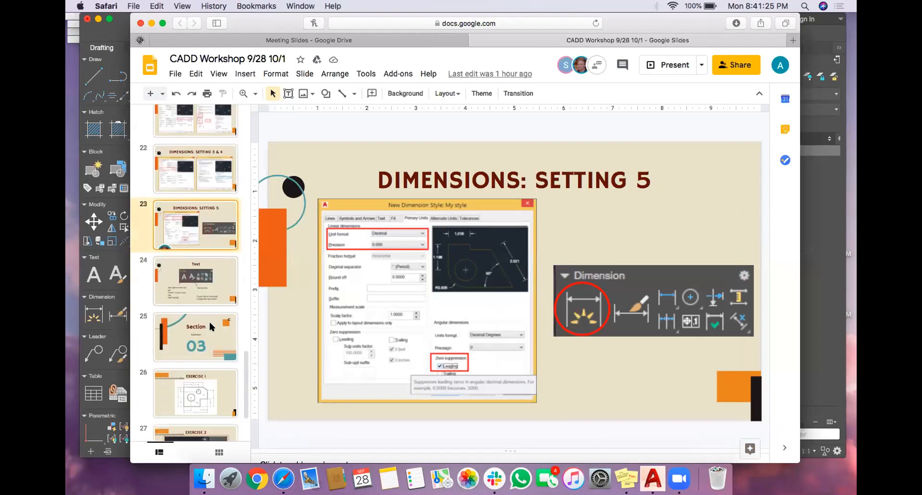
pyautogui.click(197, 280)
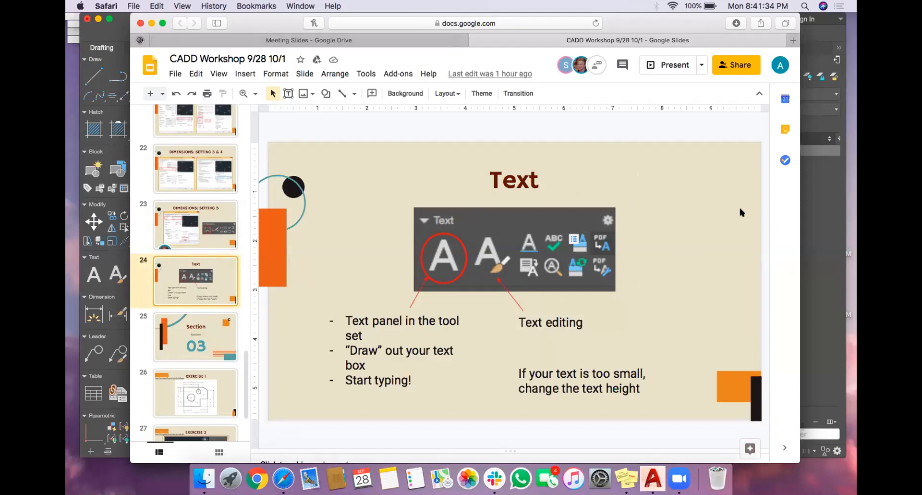
pyautogui.click(815, 228)
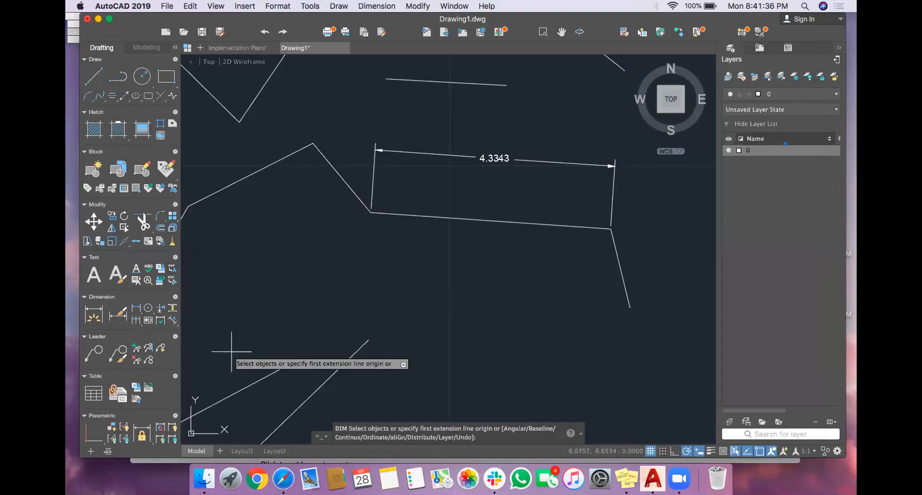
pyautogui.press('Escape')
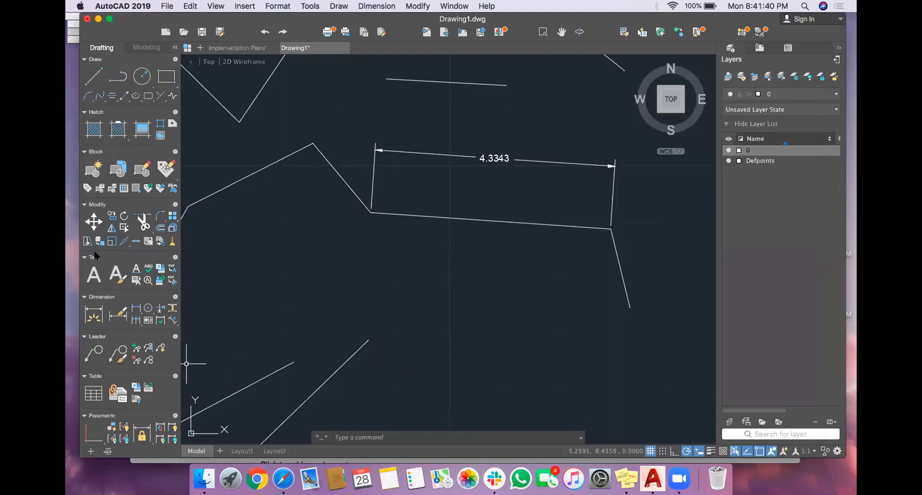
# Draw a multiline text box below the dimensioned polyline segment and enter "Hi this is CAD"
pyautogui.click(94, 277)
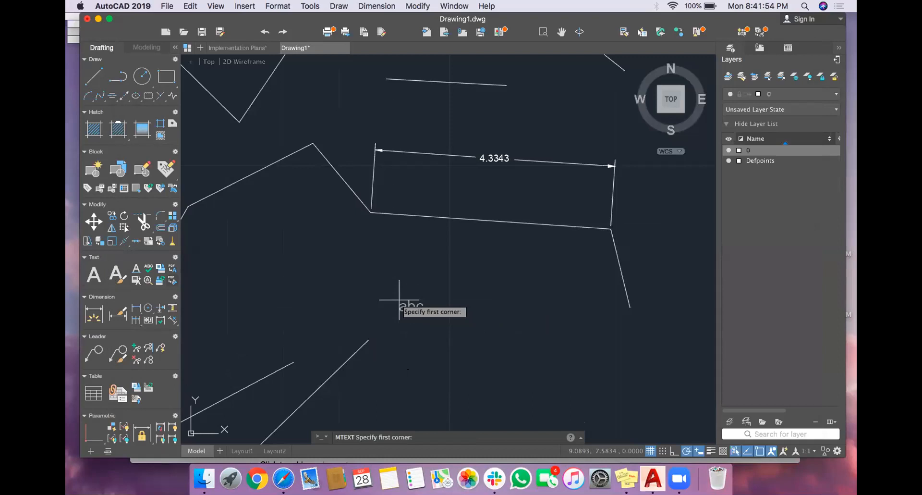
pyautogui.click(400, 281)
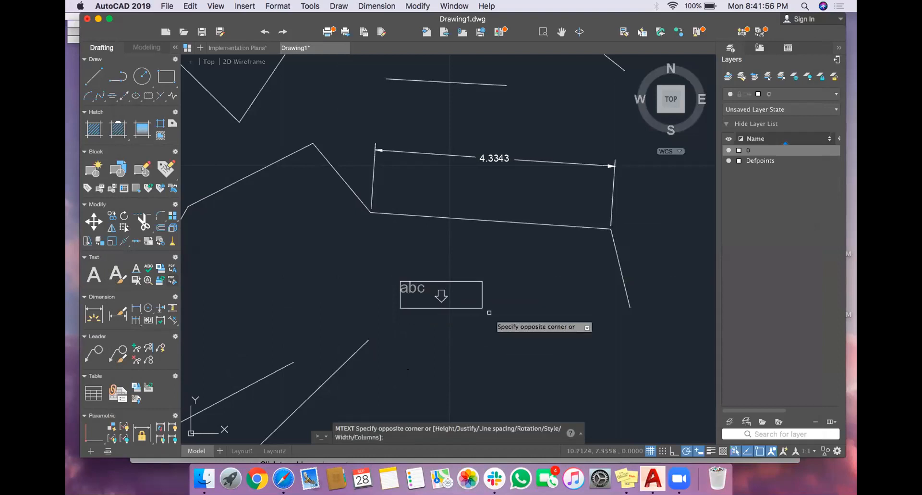
pyautogui.scroll(-3, 567, 358)
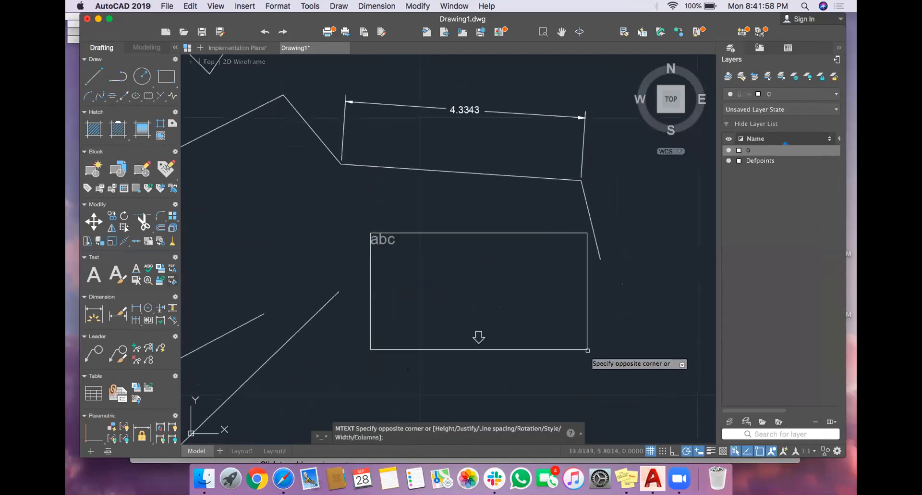
pyautogui.click(585, 356)
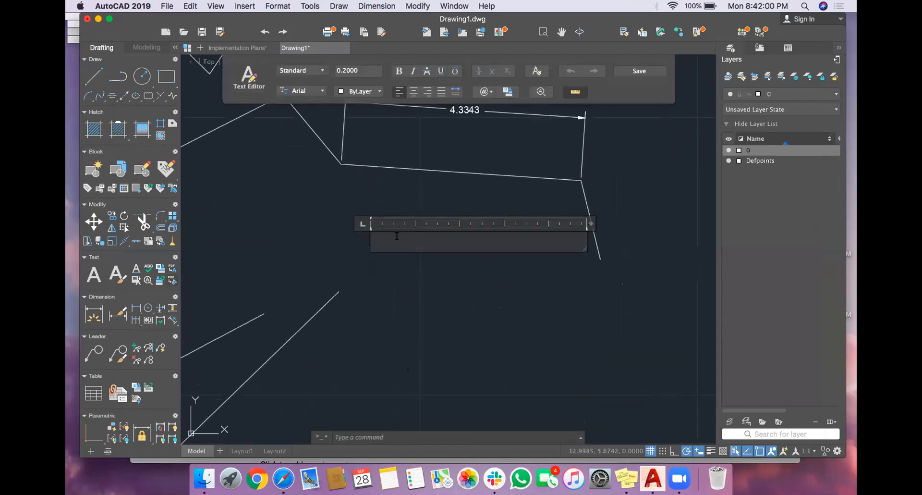
pyautogui.write('A')
pyautogui.press('BackSpace')
pyautogui.write('Hi this is CAD')
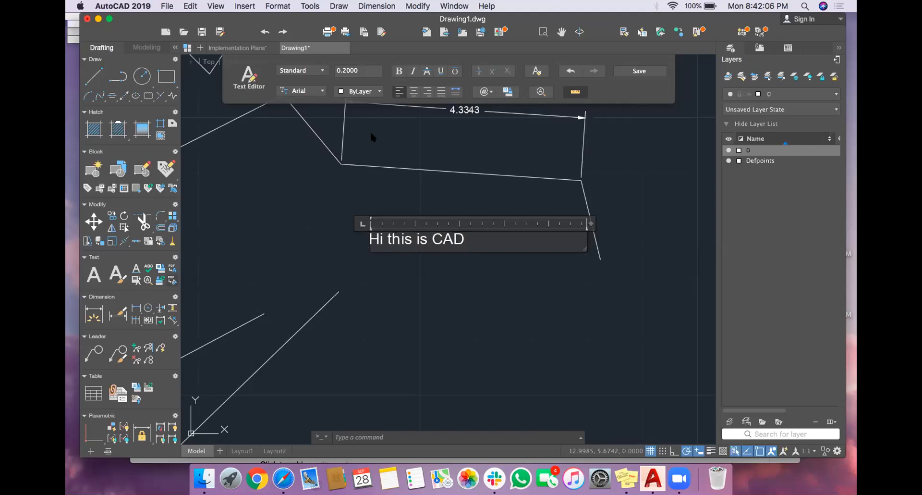
# Make the whole text "Hi this is CAD" bold and finish editing it
pyautogui.moveTo(469, 239); pyautogui.dragTo(363, 238)
pyautogui.click(398, 72)
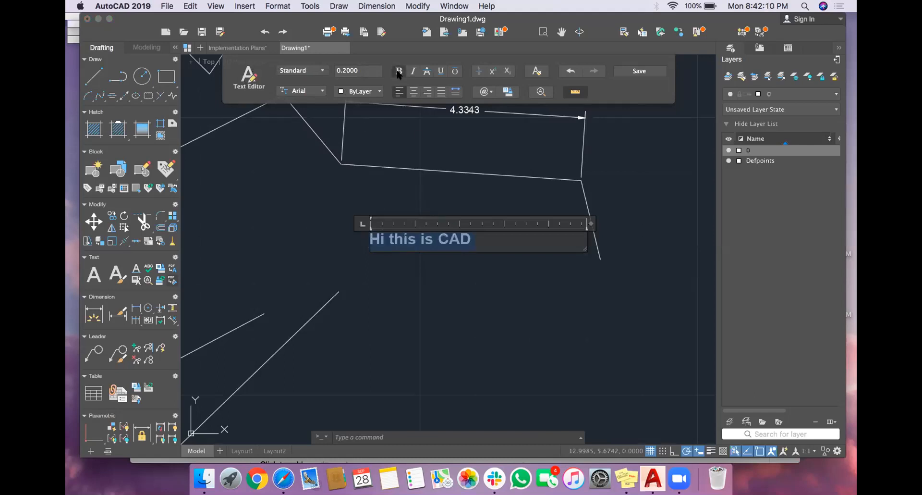
pyautogui.click(491, 256)
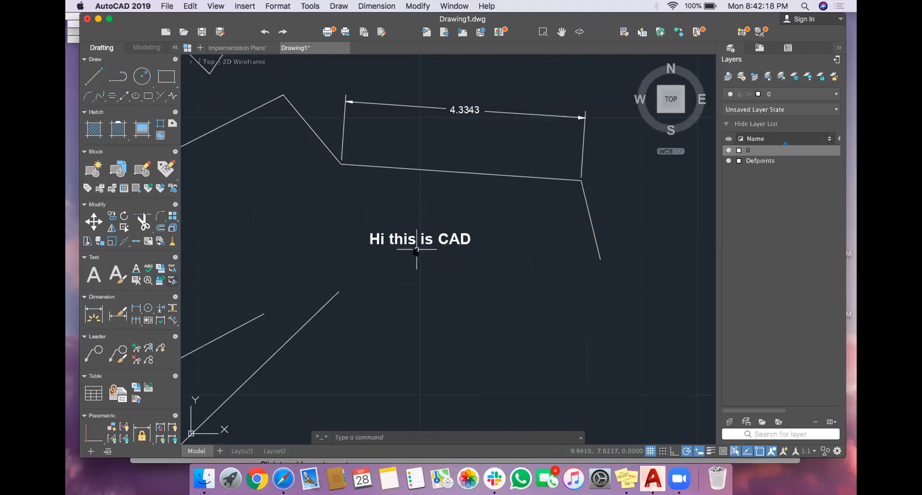
# Move the text "Hi this is CAD" into the space between the aligned dimension and the polyline segment
pyautogui.write('m')
pyautogui.press('Return')
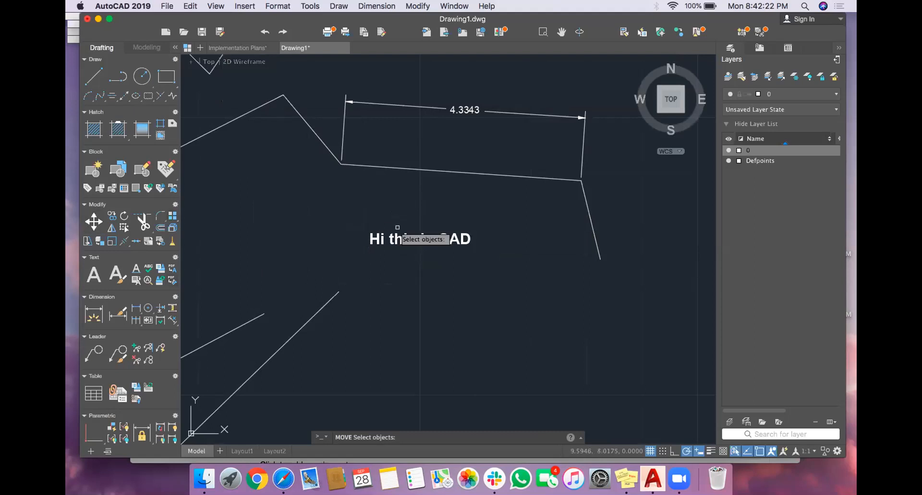
pyautogui.click(404, 241)
pyautogui.press('Return')
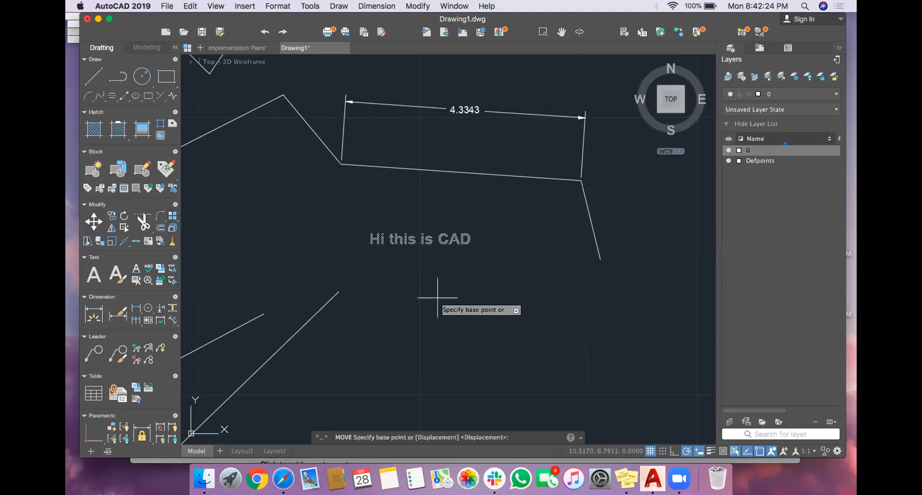
pyautogui.click(371, 244)
pyautogui.click(413, 142)
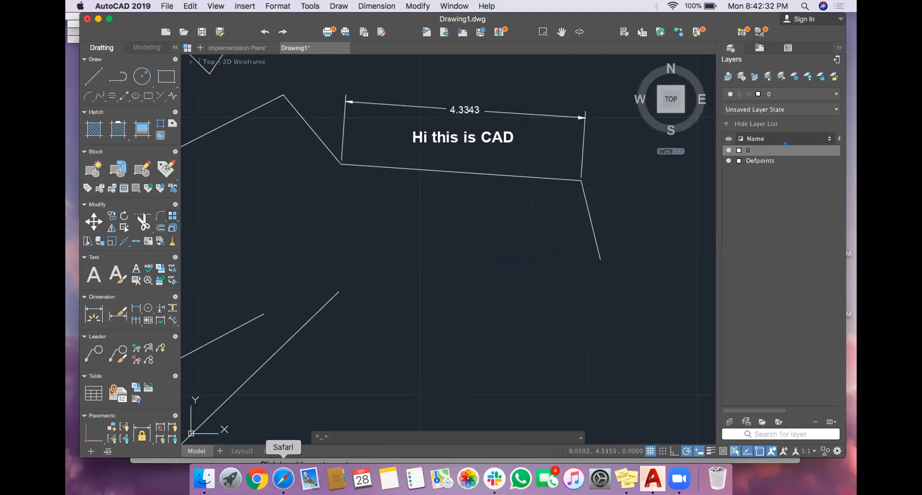
pyautogui.write('text')
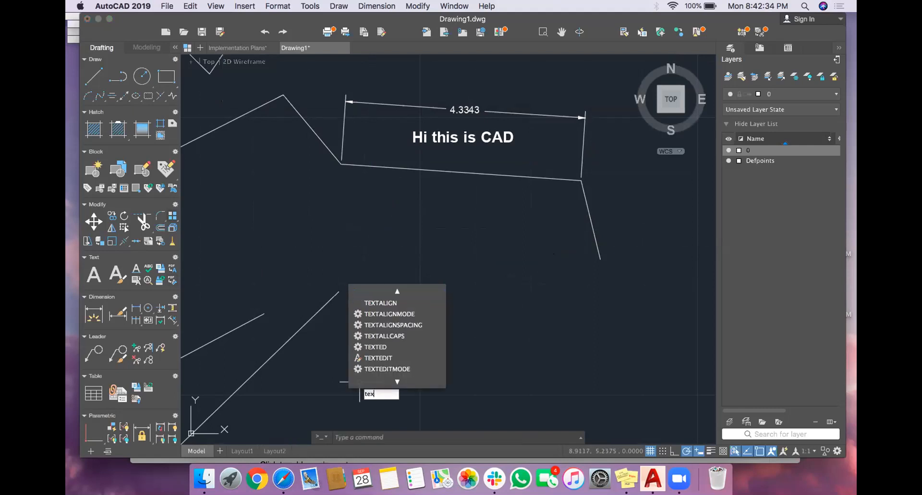
pyautogui.press('BackSpace')
pyautogui.press('BackSpace')
pyautogui.press('BackSpace')
pyautogui.press('BackSpace')
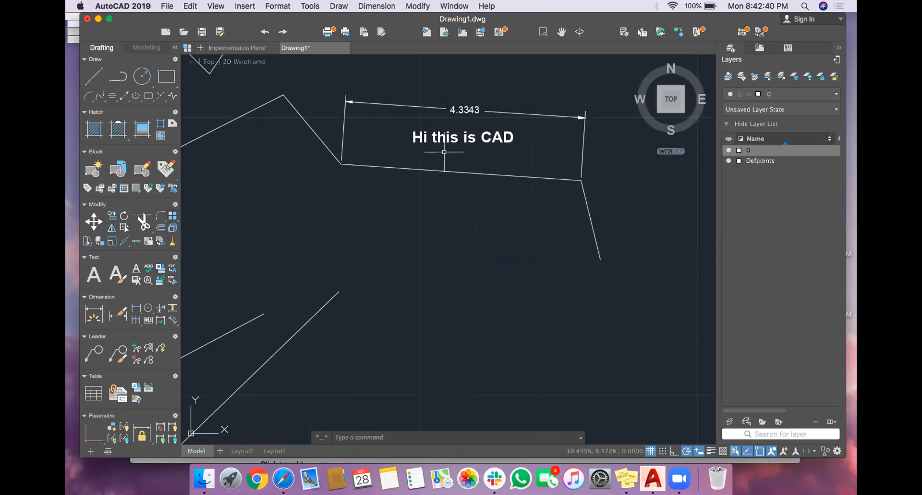
# Set the text style height to 0.6 and create a new text style named "hi this is cad" in Arial Regular
pyautogui.click(115, 274)
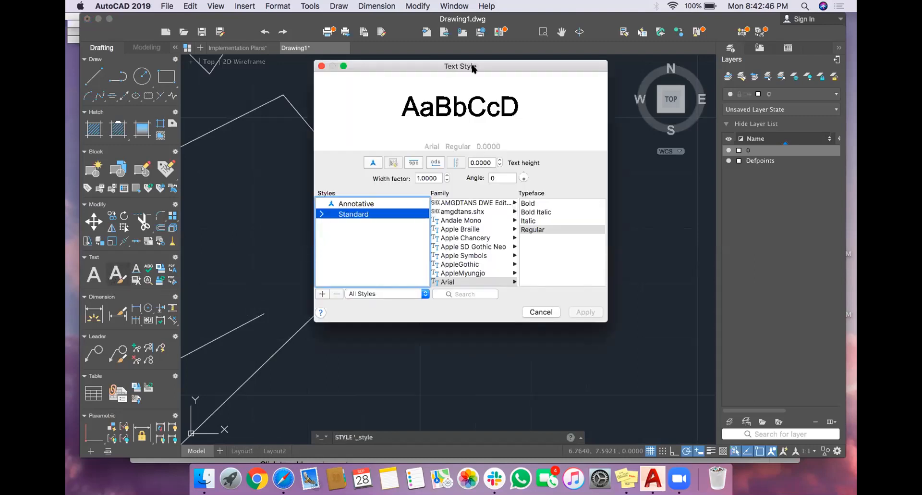
pyautogui.scroll(-15, 458, 262)
pyautogui.scroll(20, 457, 261)
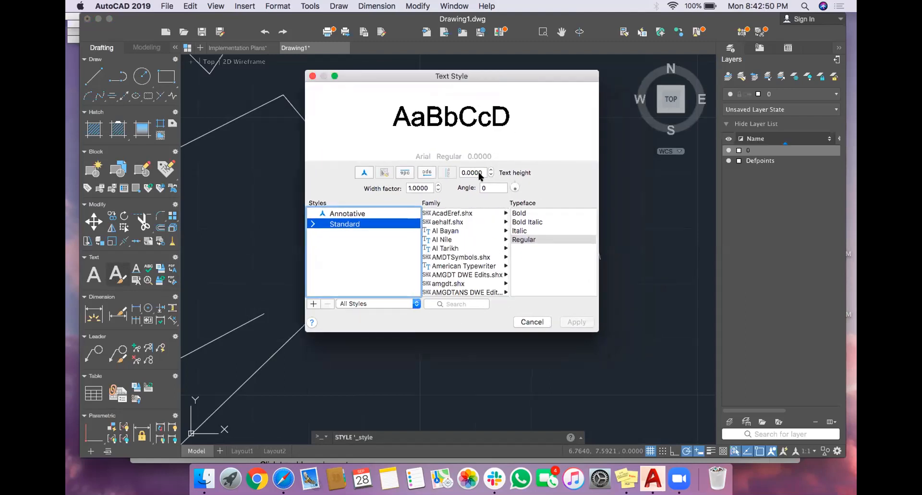
pyautogui.click(491, 170)
pyautogui.click(313, 303)
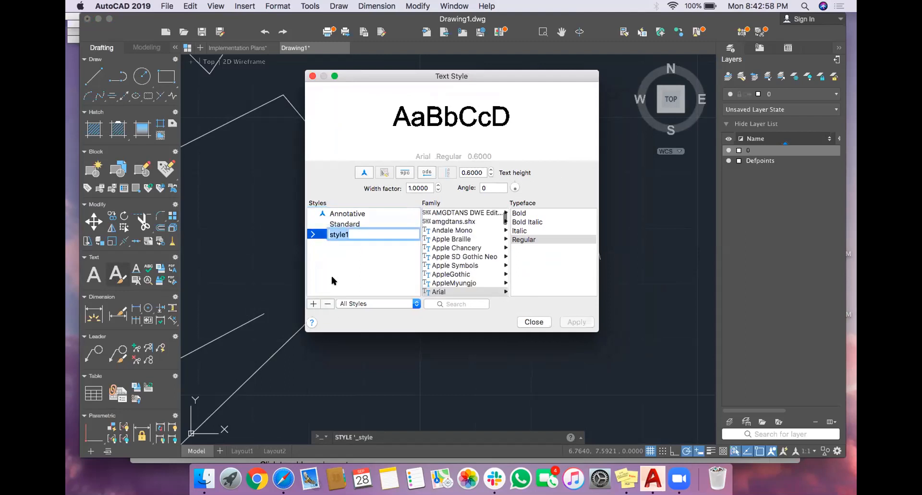
pyautogui.write('hi this is cad')
pyautogui.click(533, 322)
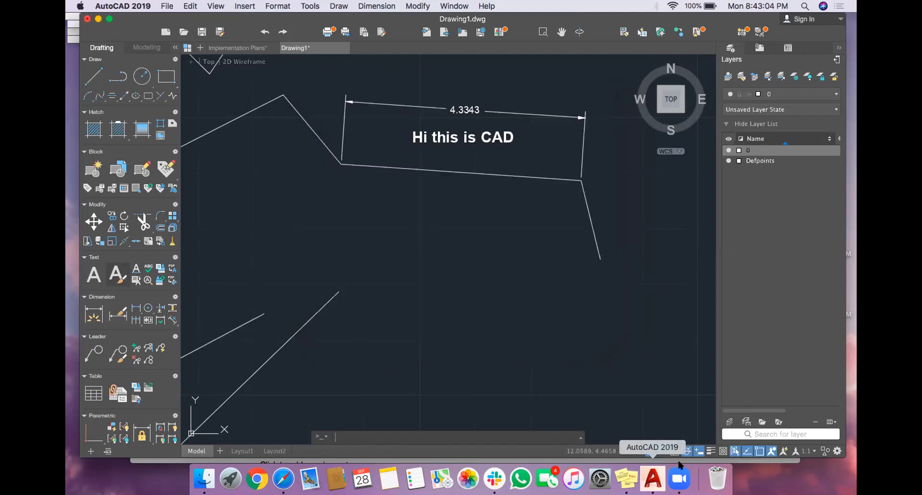
# Switch to the CADD Workshop slides in Safari and present them, advancing to the Exercise 1 slide
pyautogui.click(283, 478)
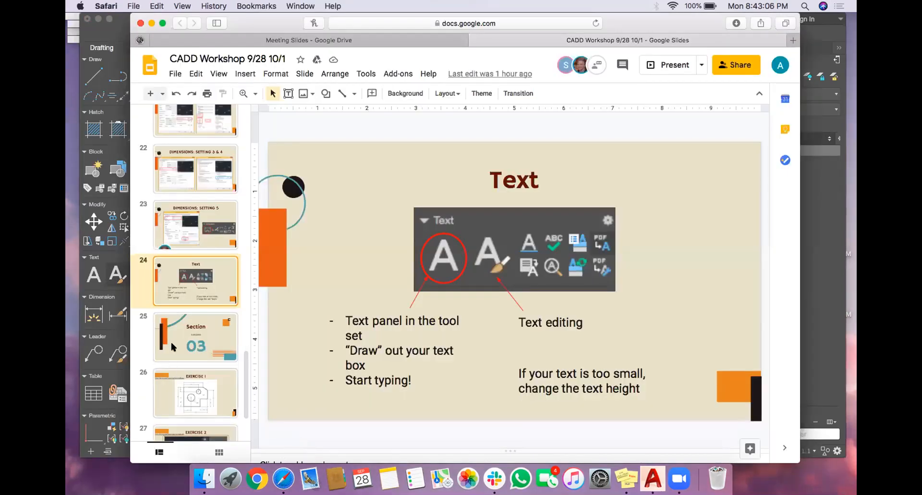
pyautogui.press('Down')
pyautogui.click(668, 64)
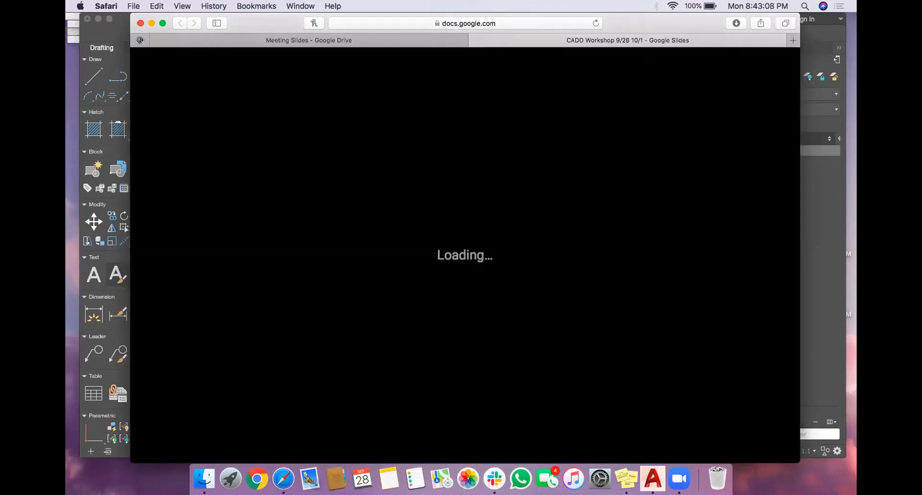
pyautogui.press('Right')
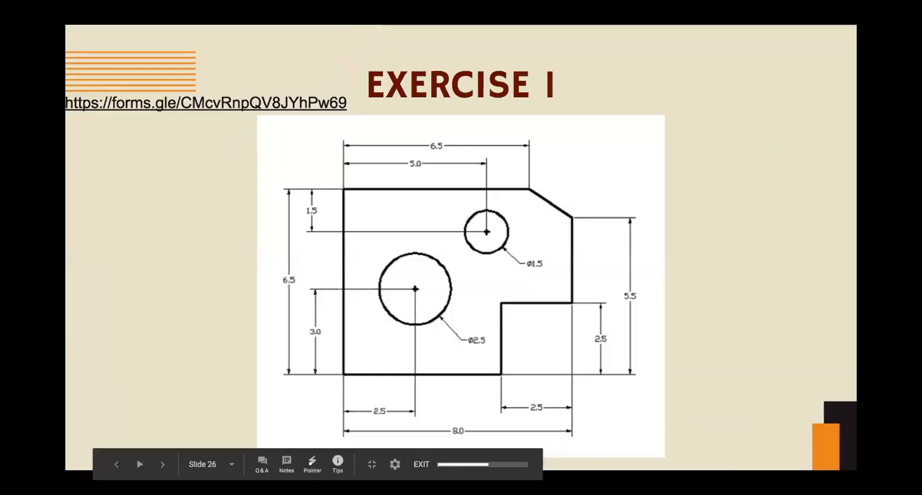
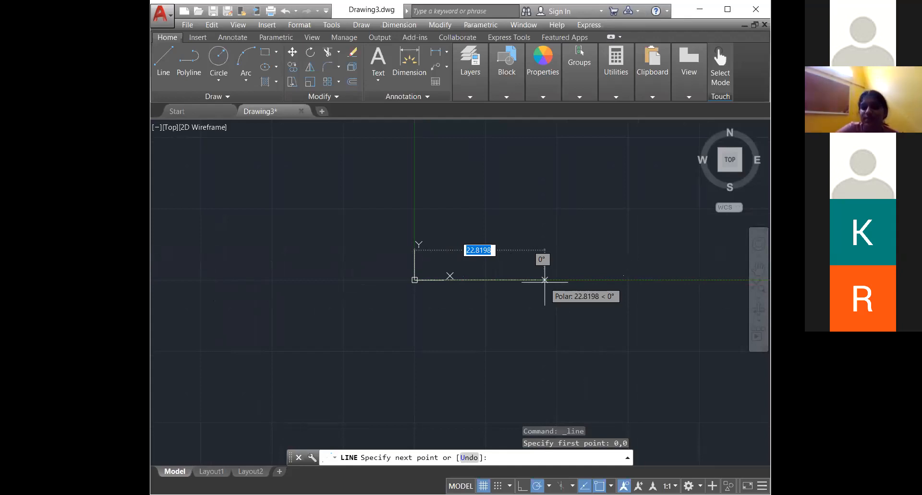
# Draw the first outline segments of Exercise 1 from the origin: 5.5 to the right, 2.5 up and 2.5 to the right
pyautogui.write('5.5')
pyautogui.press('Return')
pyautogui.scroll(5, 465, 267)
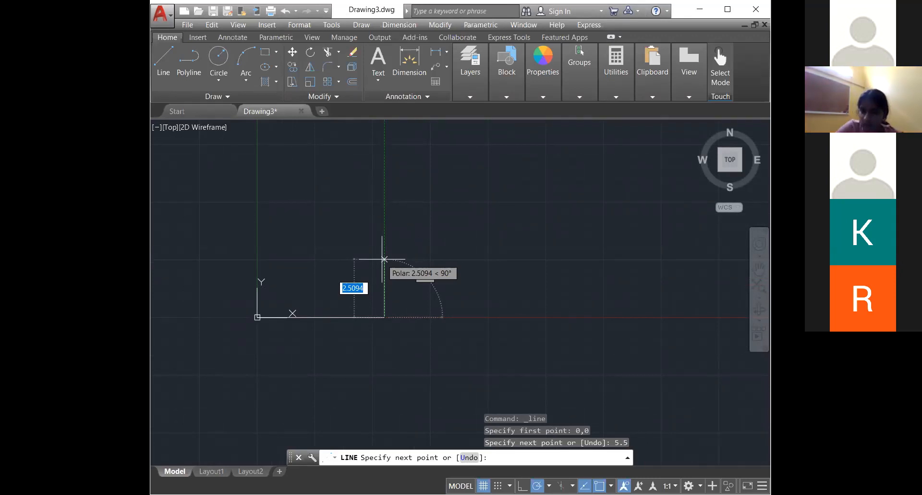
pyautogui.write('2.5')
pyautogui.press('Return')
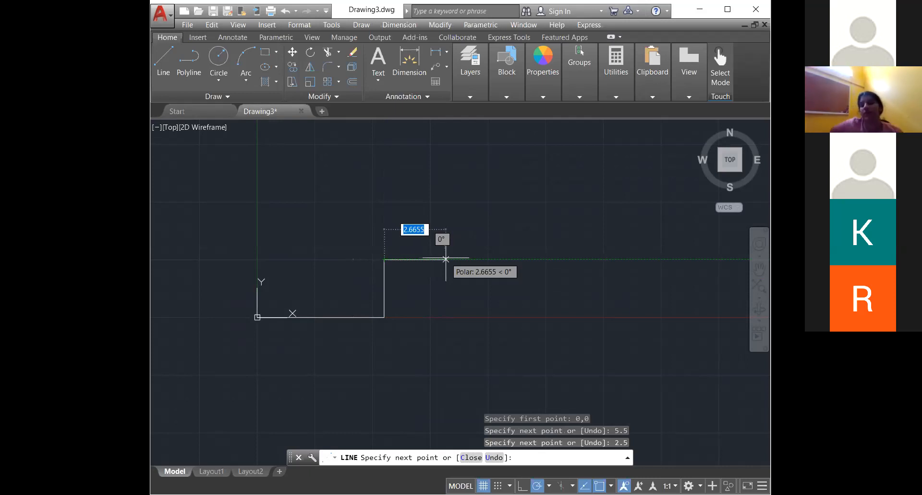
pyautogui.write('2.5')
pyautogui.press('Return')
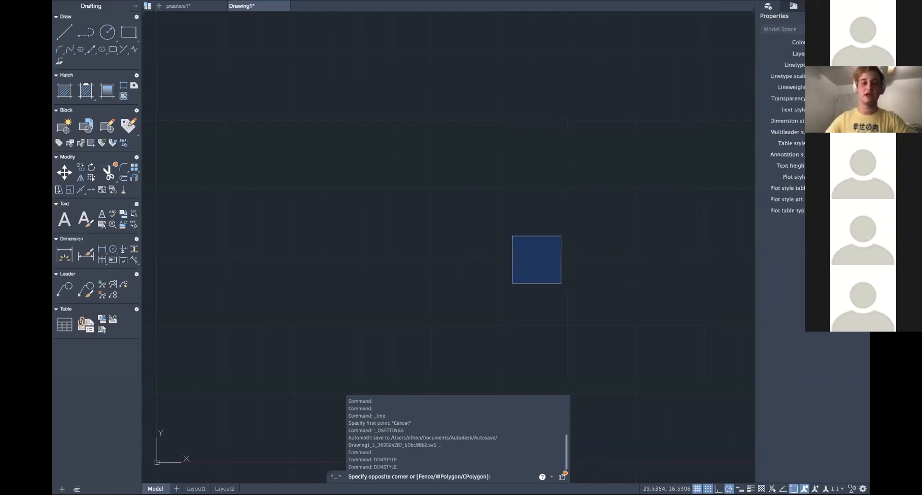
pyautogui.click(561, 283)
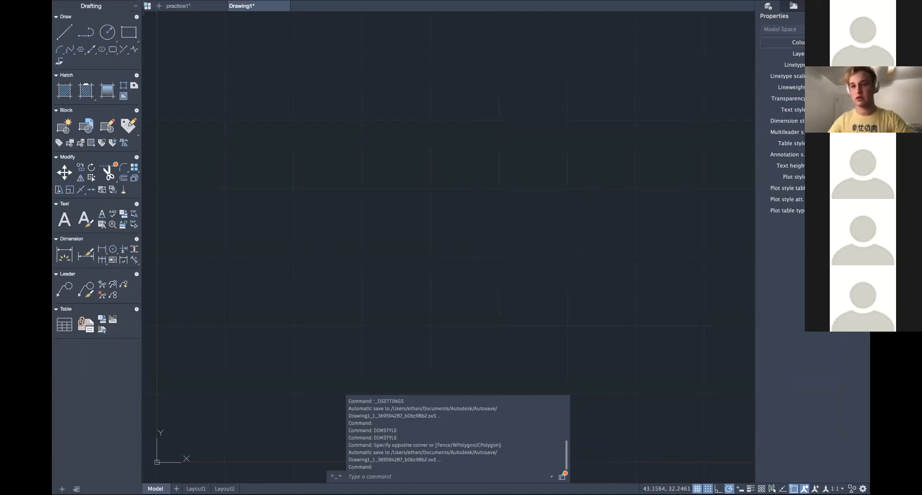
pyautogui.click(793, 6)
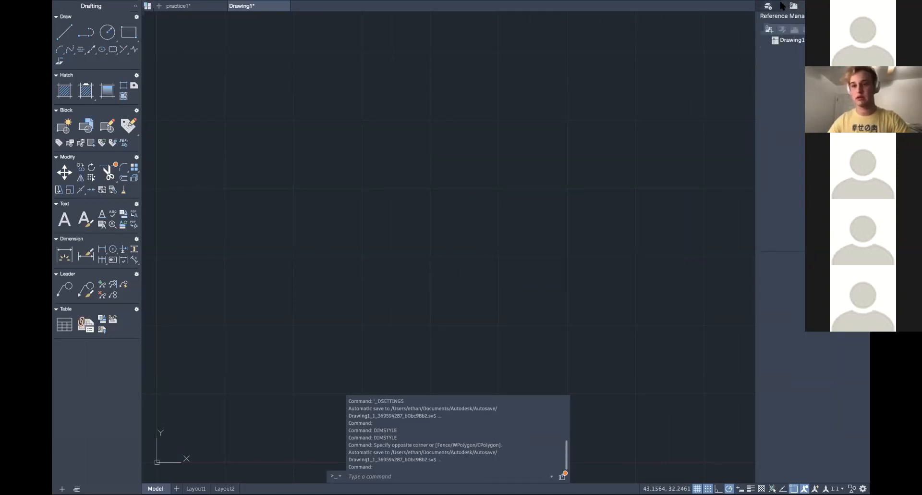
pyautogui.click(797, 43)
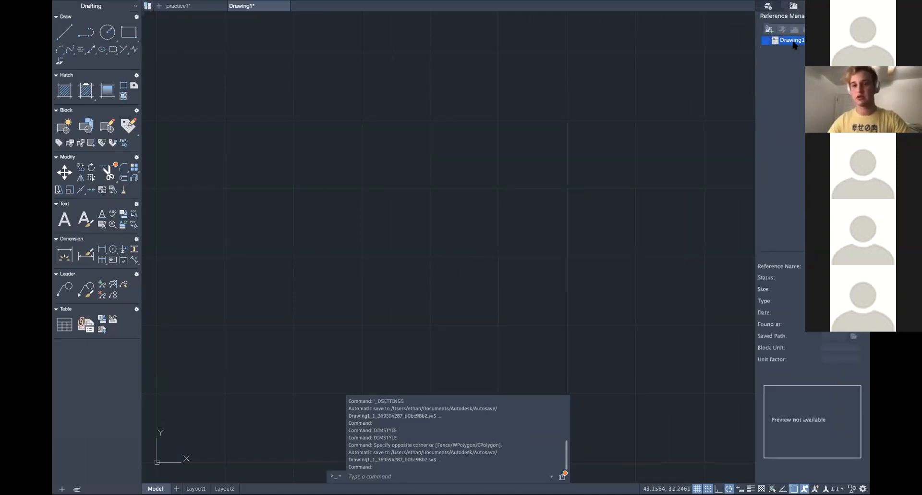
pyautogui.click(768, 6)
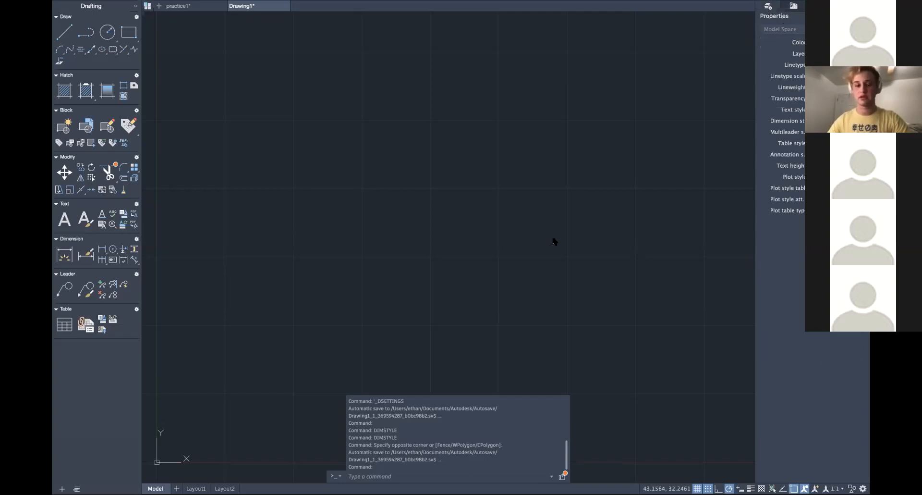
# Open the layer manager with the LAYER command and move it higher in the drawing area
pyautogui.write('layer')
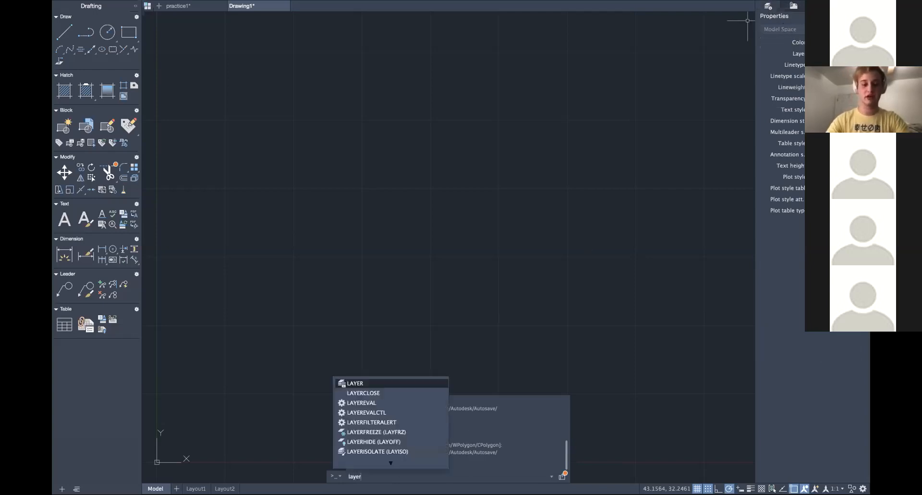
pyautogui.press('Return')
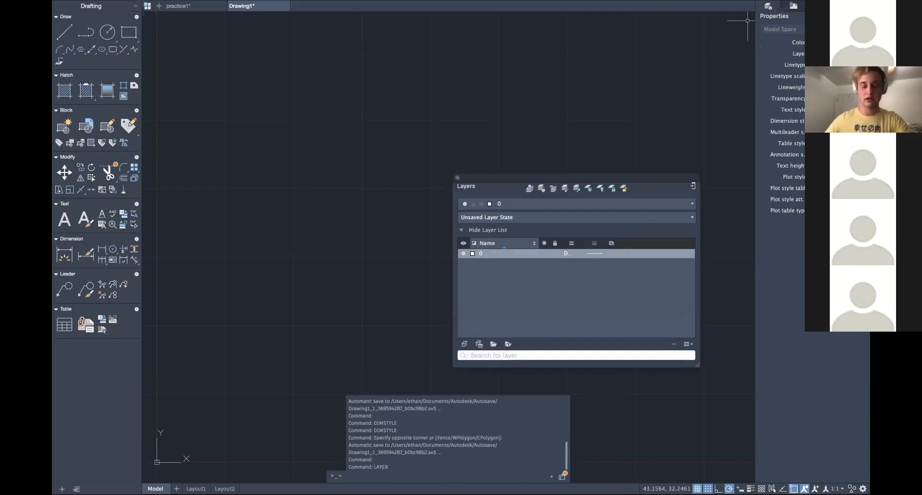
pyautogui.moveTo(531, 180); pyautogui.dragTo(510, 106)
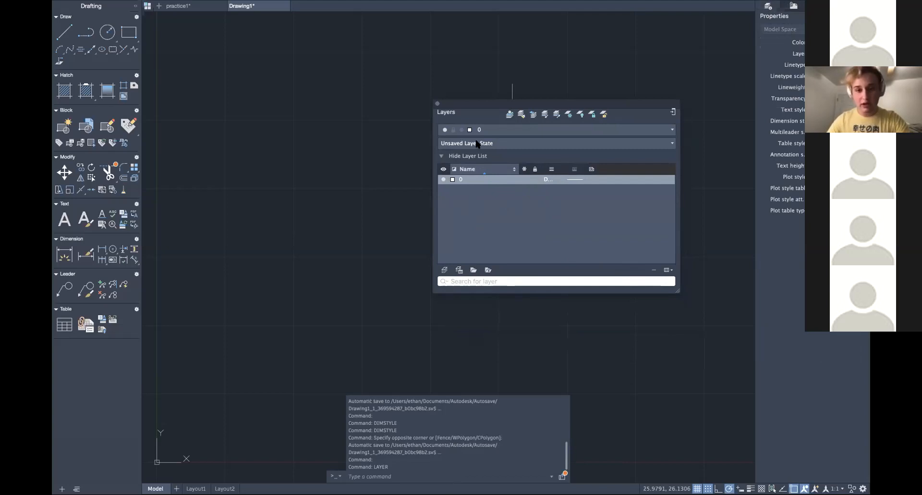
pyautogui.click(510, 115)
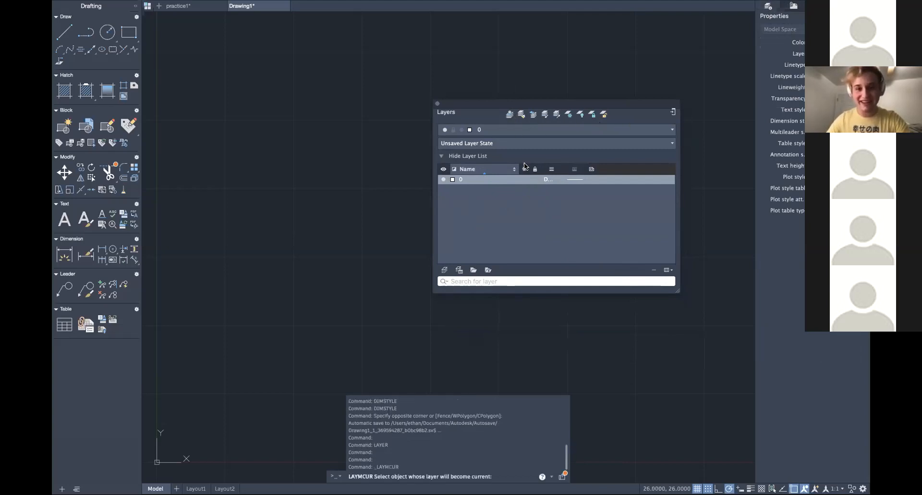
pyautogui.click(522, 115)
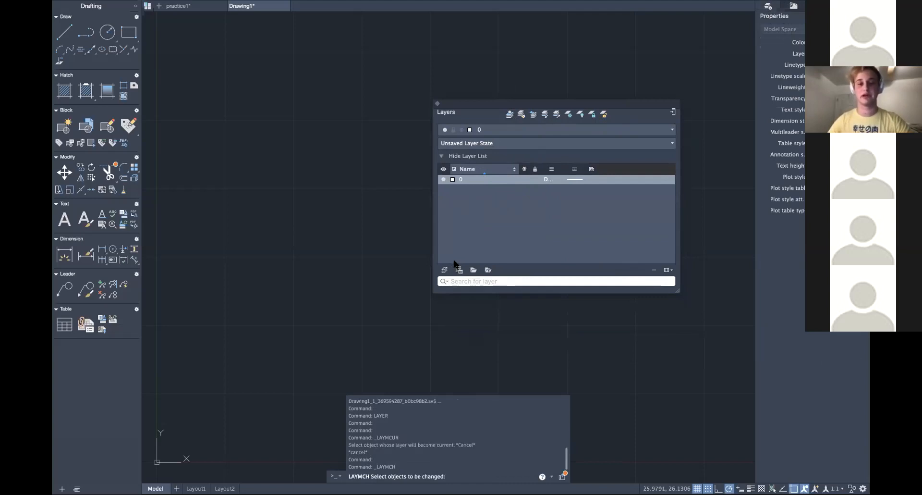
pyautogui.click(494, 281)
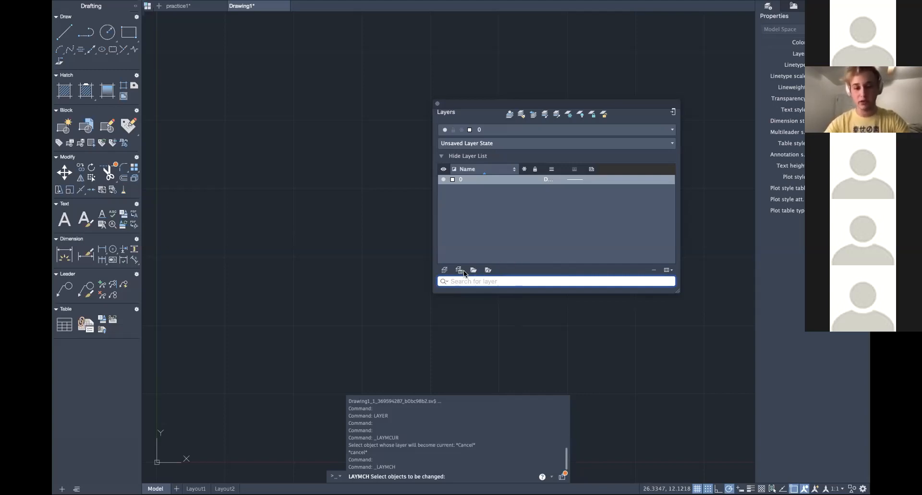
# Create a new layer named DIMENSION, set its colour to cyan and close the layer manager
pyautogui.click(445, 269)
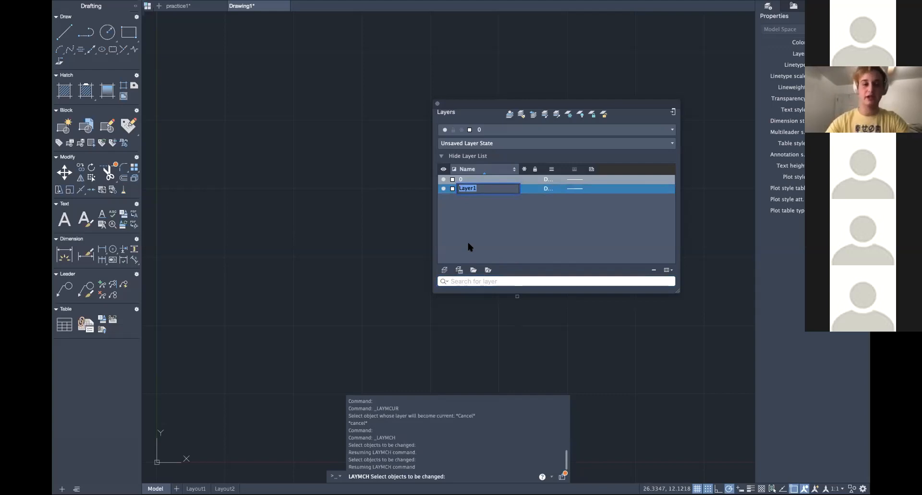
pyautogui.write('DIMENSION')
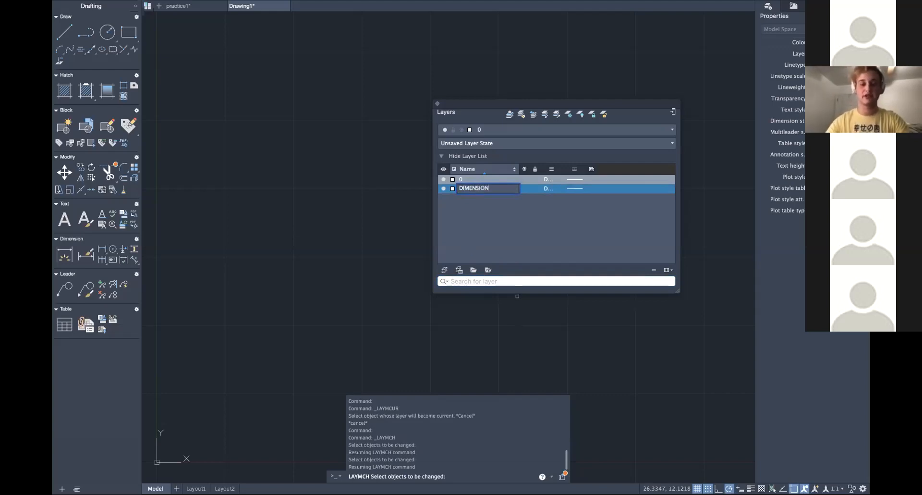
pyautogui.press('Return')
pyautogui.click(452, 188)
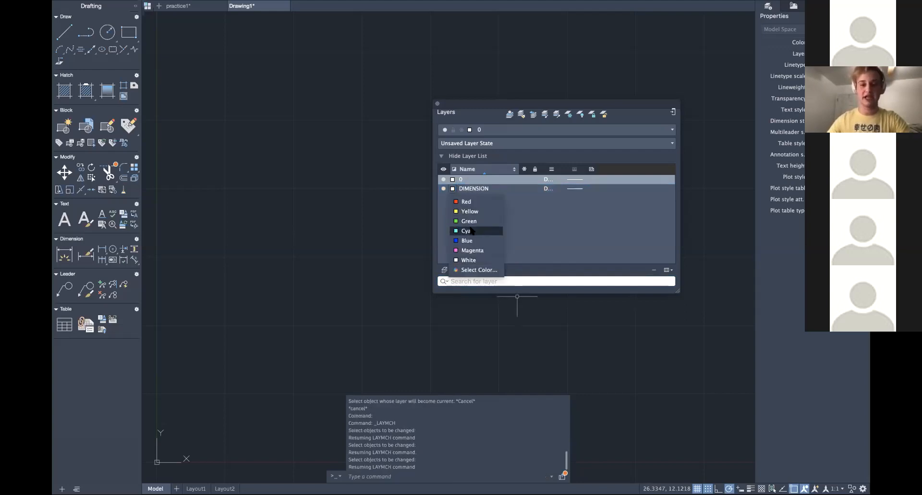
pyautogui.click(472, 232)
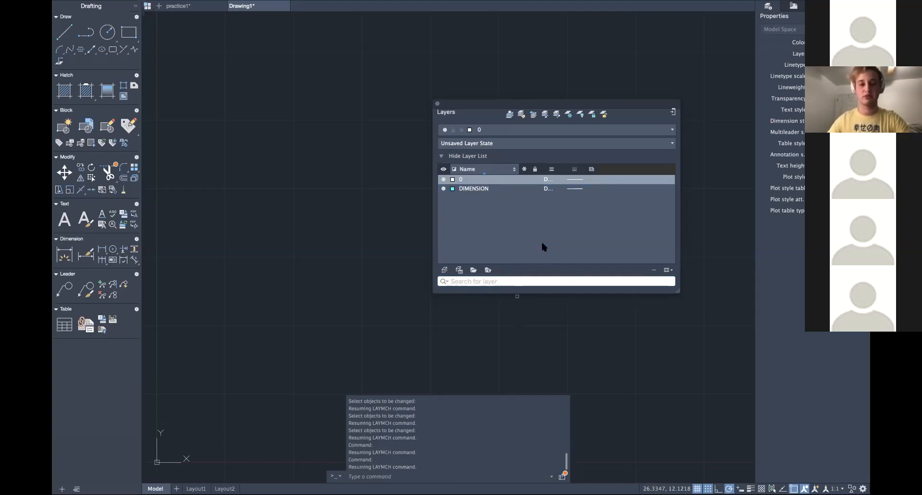
pyautogui.click(437, 103)
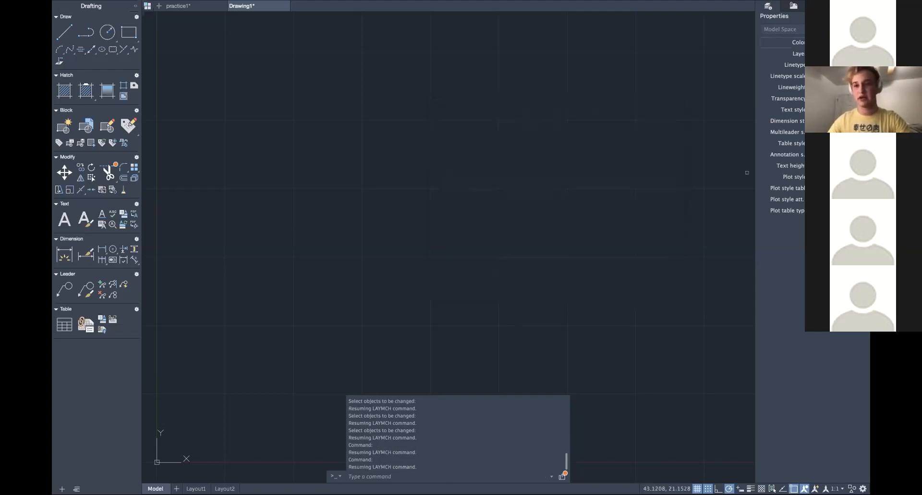
pyautogui.click(156, 462)
pyautogui.click(157, 462)
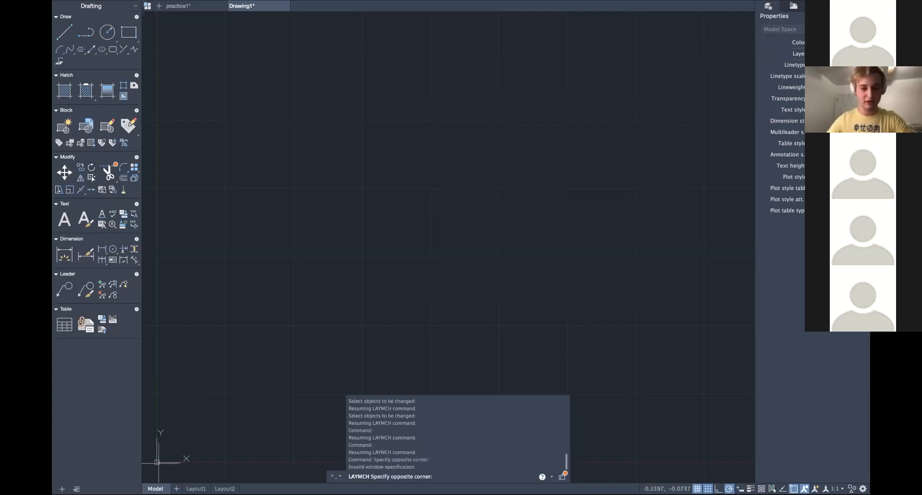
pyautogui.click(151, 475)
pyautogui.press('Return')
pyautogui.click(158, 461)
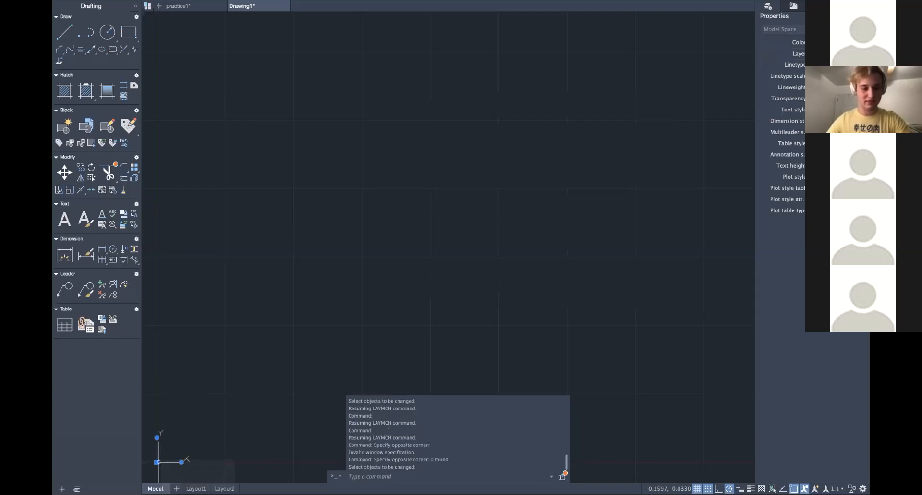
pyautogui.click(157, 462)
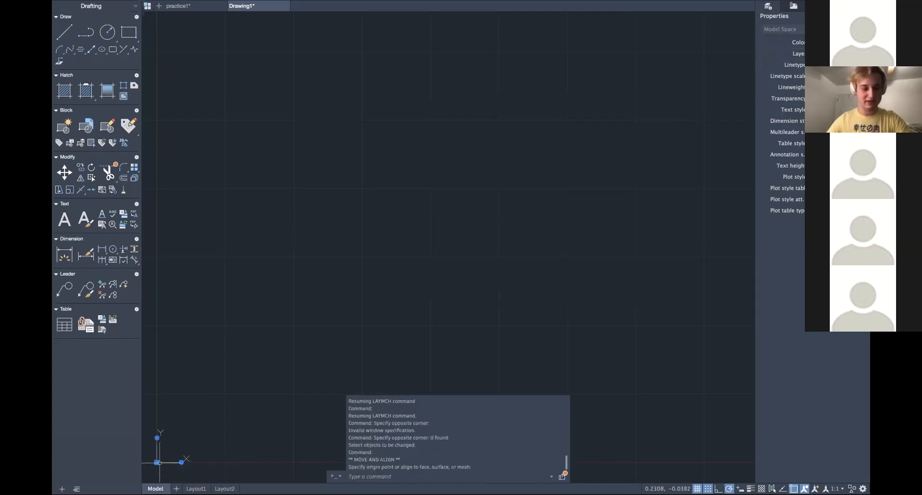
pyautogui.moveTo(157, 462)
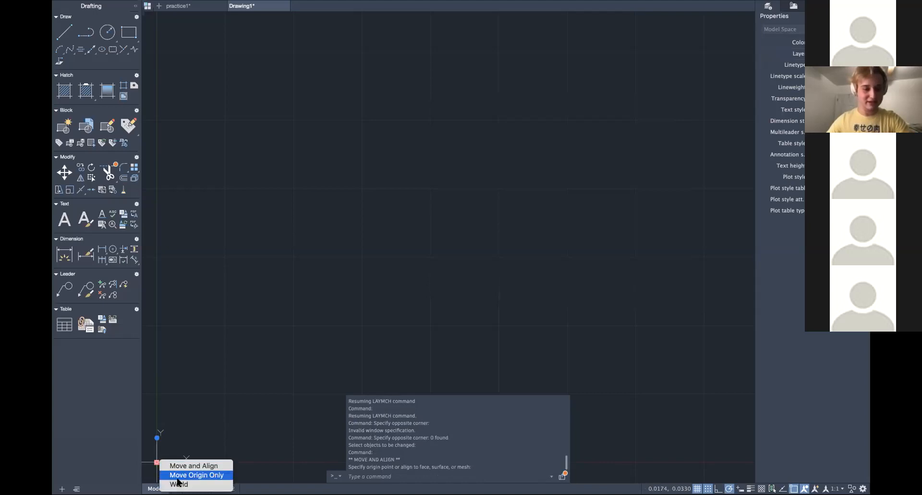
pyautogui.click(239, 395)
pyautogui.moveTo(383, 302); pyautogui.dragTo(395, 292, button='middle')
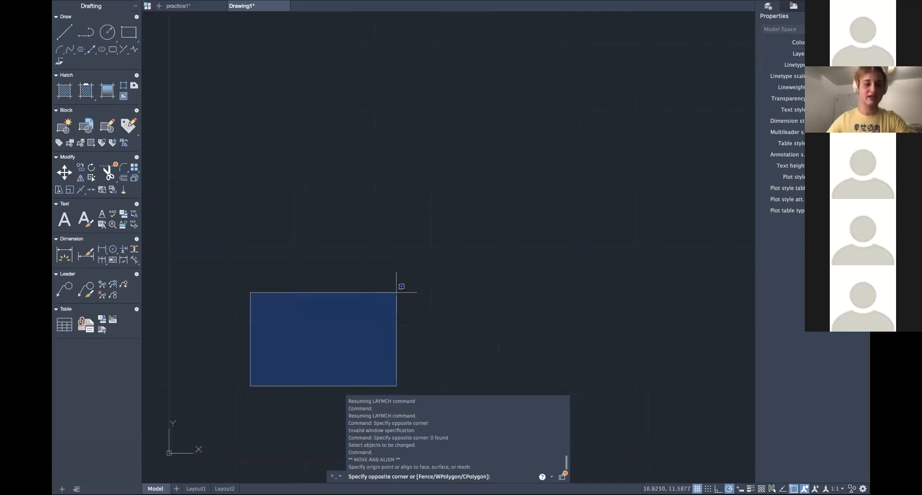
pyautogui.click(395, 292)
# Draw a horizontal line 5 units long from the origin along the positive X axis
pyautogui.moveTo(368, 327); pyautogui.dragTo(648, 243, button='middle')
pyautogui.moveTo(544, 262); pyautogui.dragTo(543, 132, button='middle')
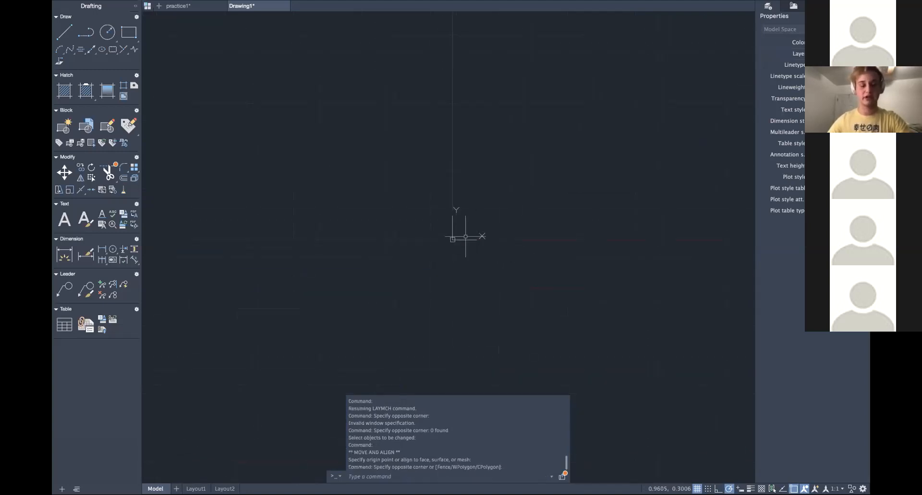
pyautogui.click(64, 31)
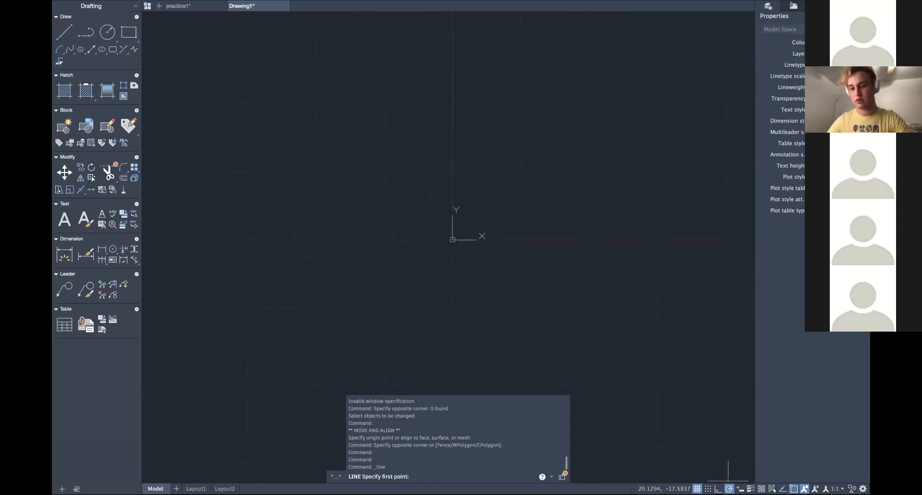
pyautogui.rightClick(728, 488)
pyautogui.click(732, 356)
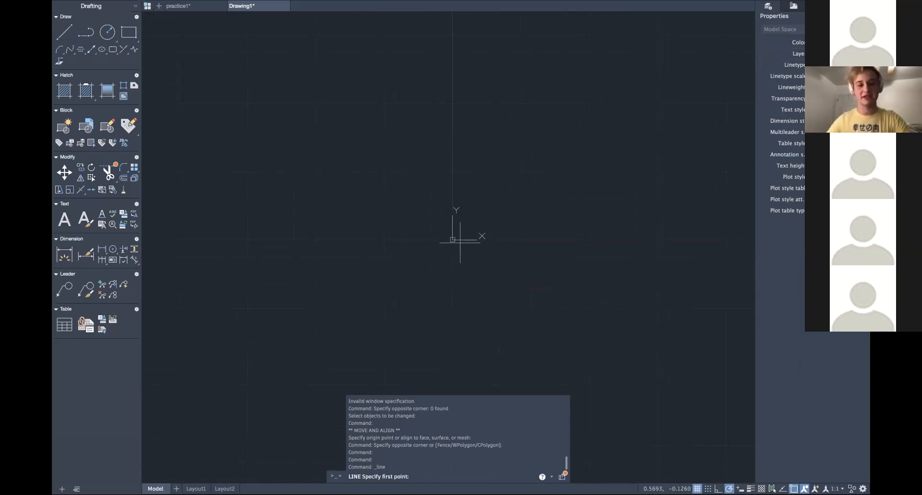
pyautogui.click(64, 32)
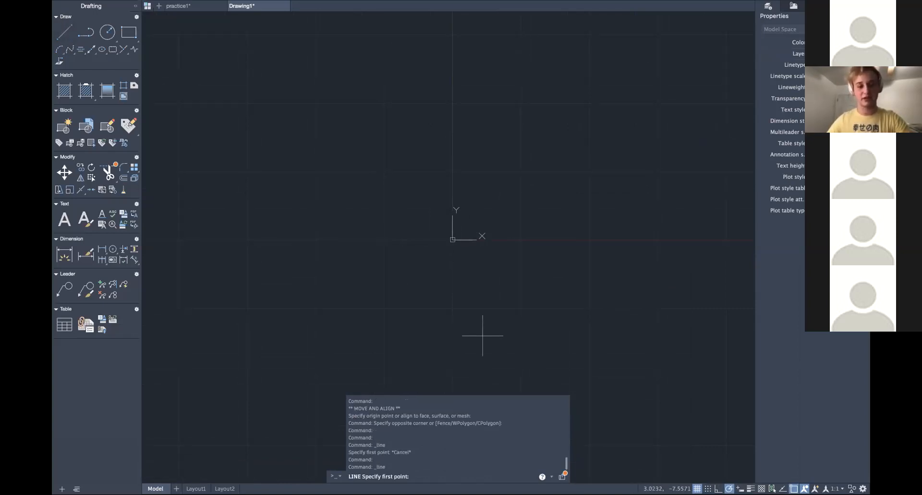
pyautogui.click(453, 239)
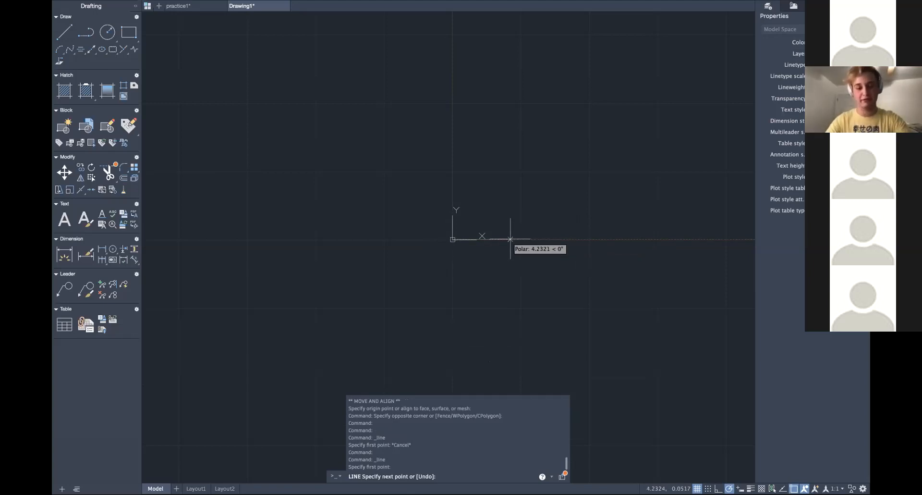
pyautogui.write('5')
pyautogui.press('Return')
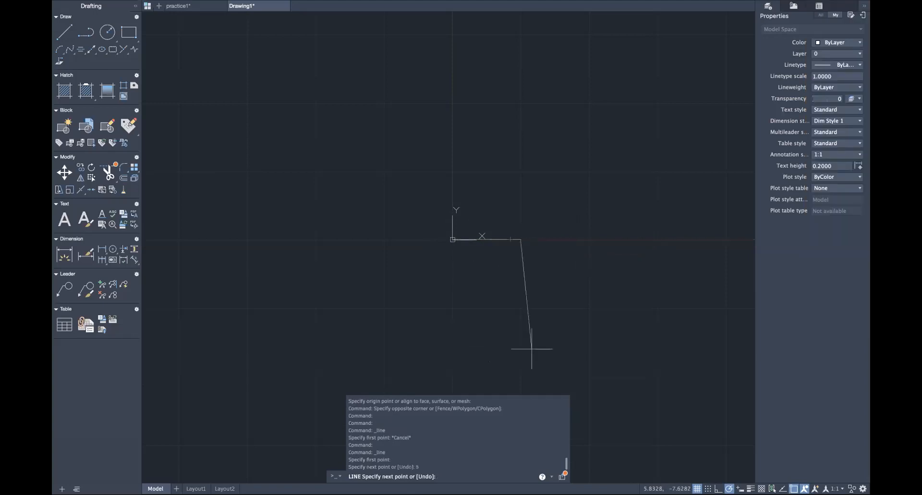
pyautogui.press('Escape')
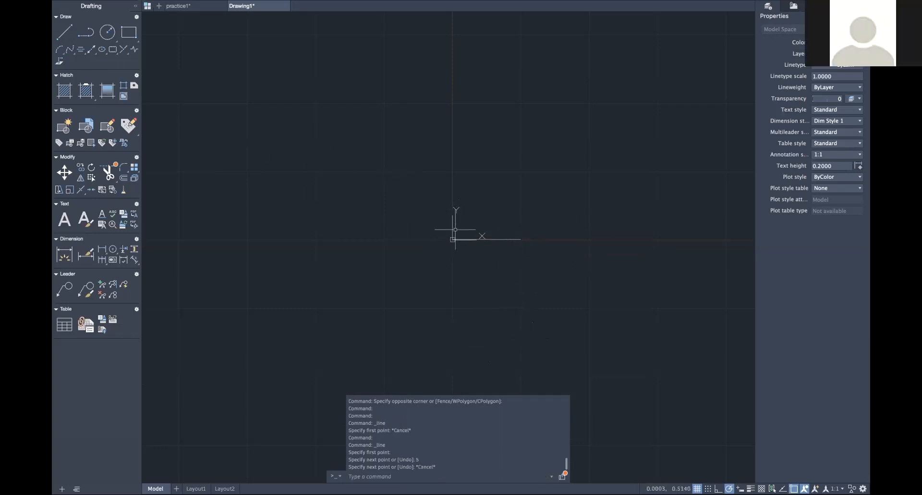
pyautogui.click(454, 239)
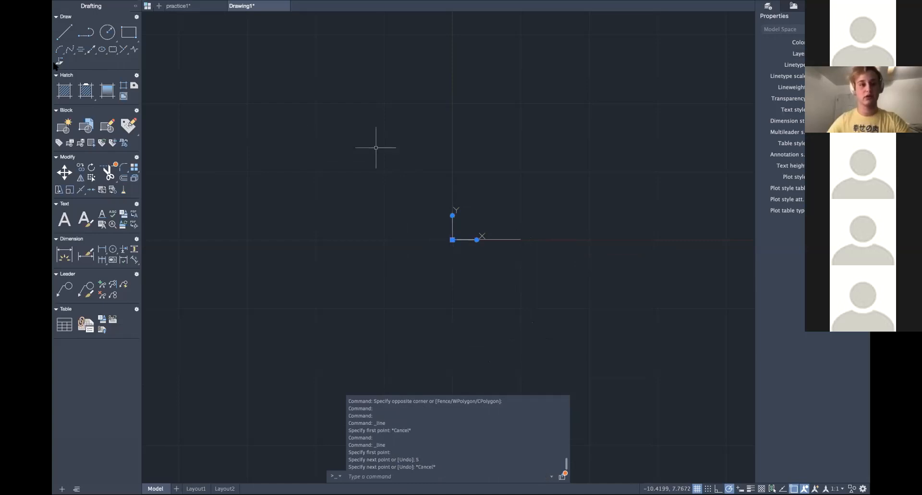
# Draw the part's left and top edges as connected lines from the origin, 6.5 units up and 6.5 units to the right
pyautogui.click(65, 32)
pyautogui.click(64, 32)
pyautogui.click(452, 239)
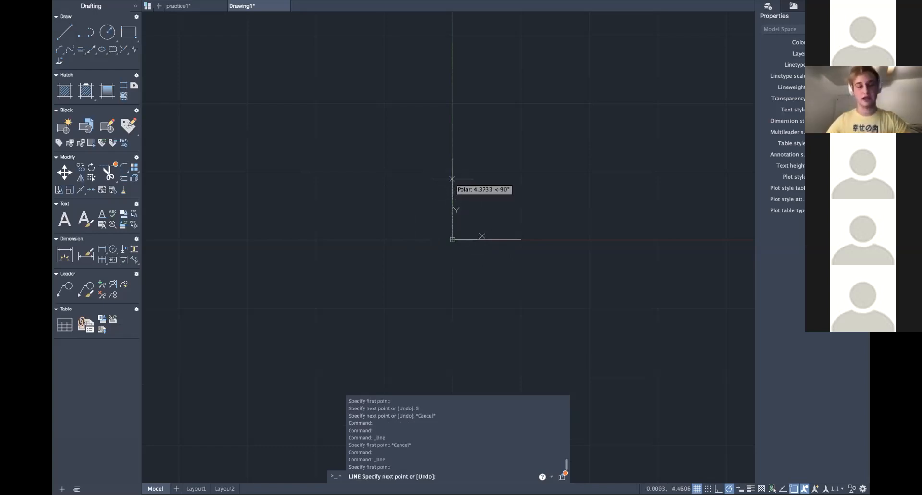
pyautogui.write('6.5')
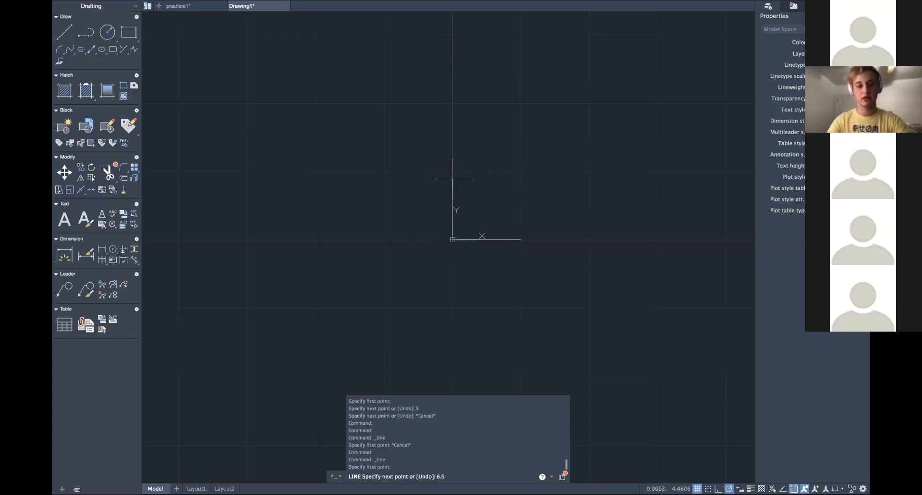
pyautogui.press('Return')
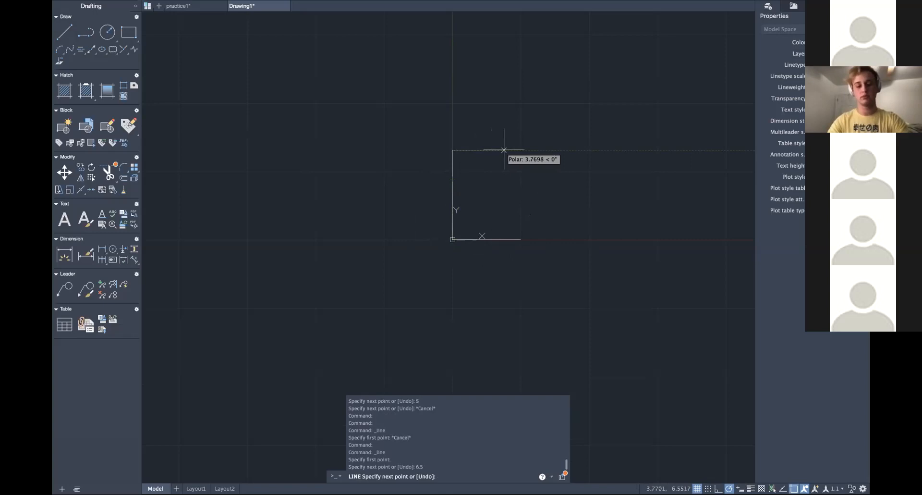
pyautogui.write('6.5')
pyautogui.press('Return')
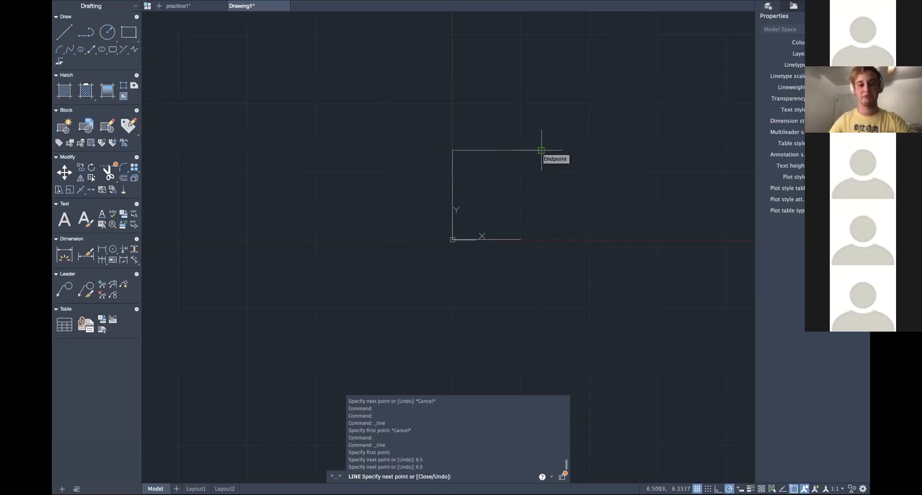
pyautogui.press('Escape')
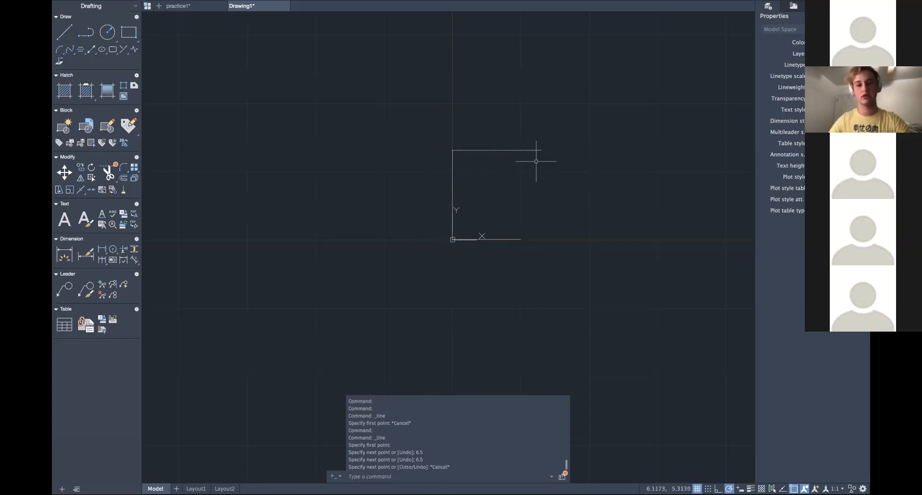
# Draw connected lines from the bottom edge's free end, 2.5 units up, 2.5 units to the right and 3 units up
pyautogui.click(63, 32)
pyautogui.click(521, 239)
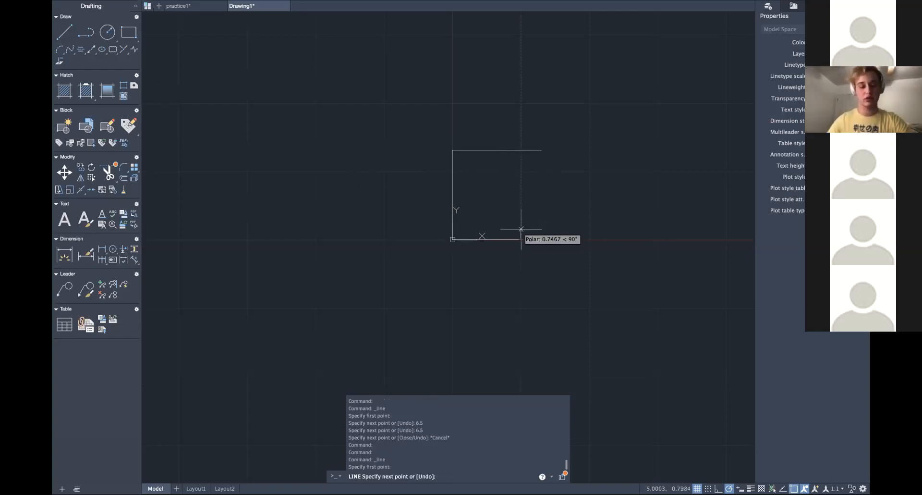
pyautogui.press('Return')
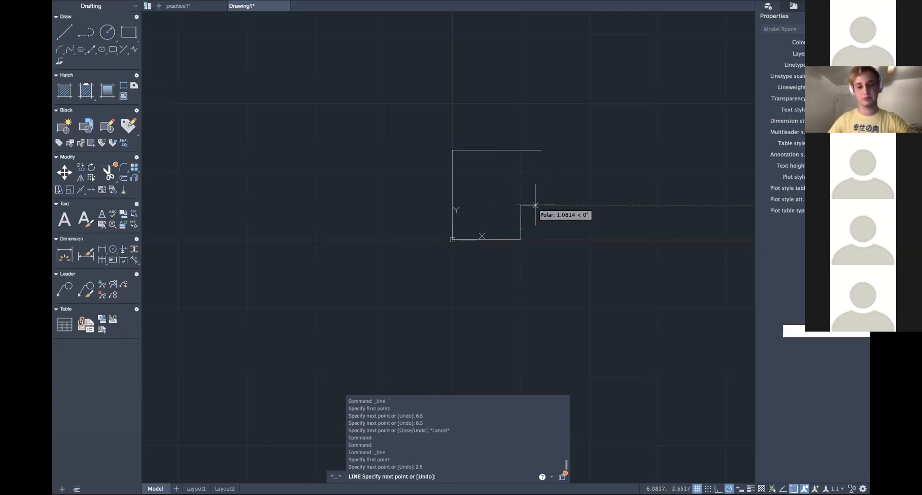
pyautogui.write('2.5')
pyautogui.press('Return')
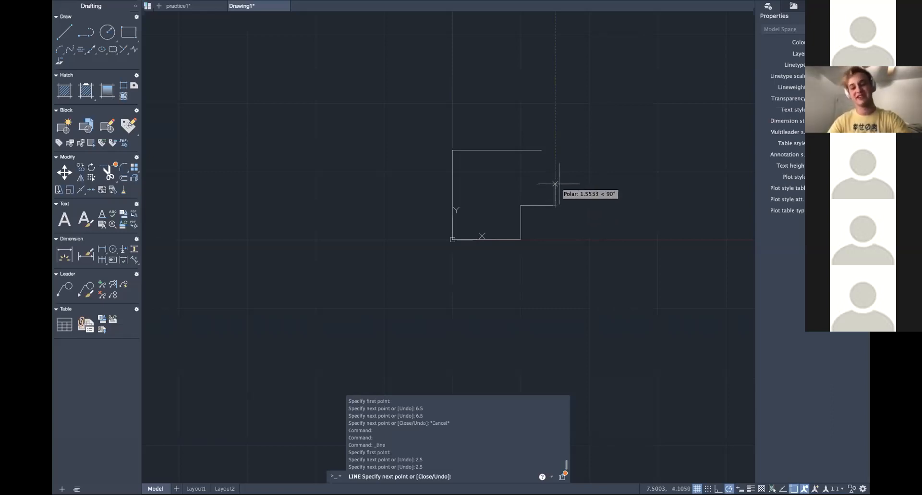
pyautogui.write('3')
pyautogui.press('Return')
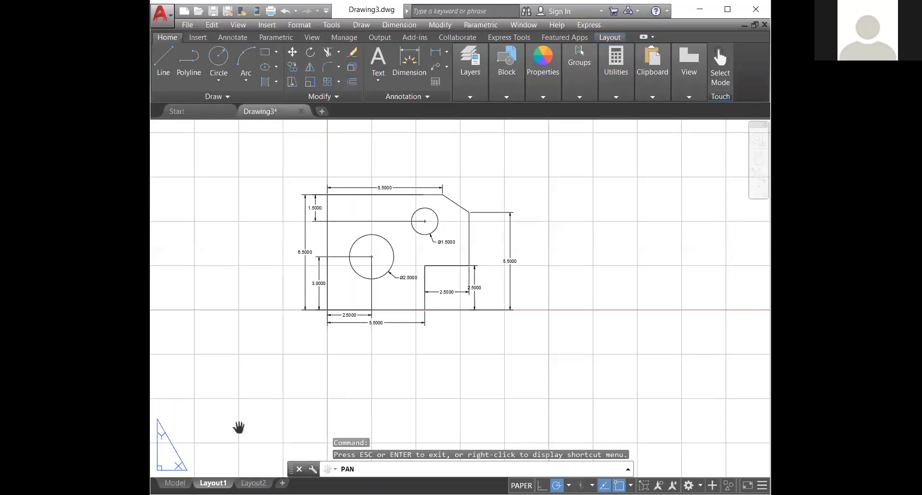
pyautogui.scroll(-3, 237, 426)
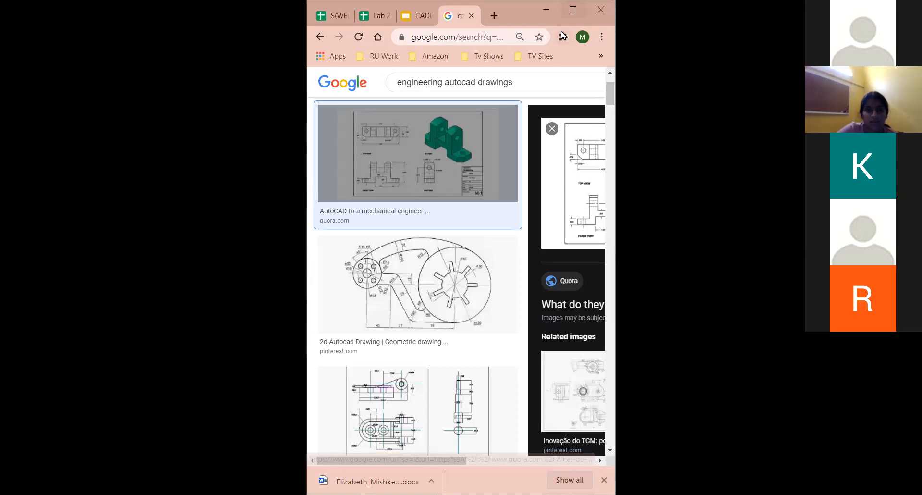
pyautogui.click(573, 9)
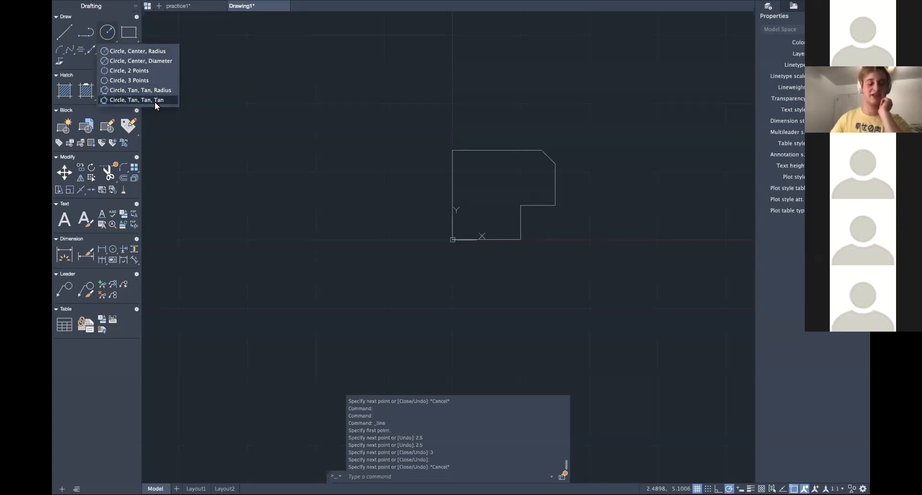
# Draw a circle by centre and radius with its centre at 2.5,3 and a radius of 1.25
pyautogui.click(150, 54)
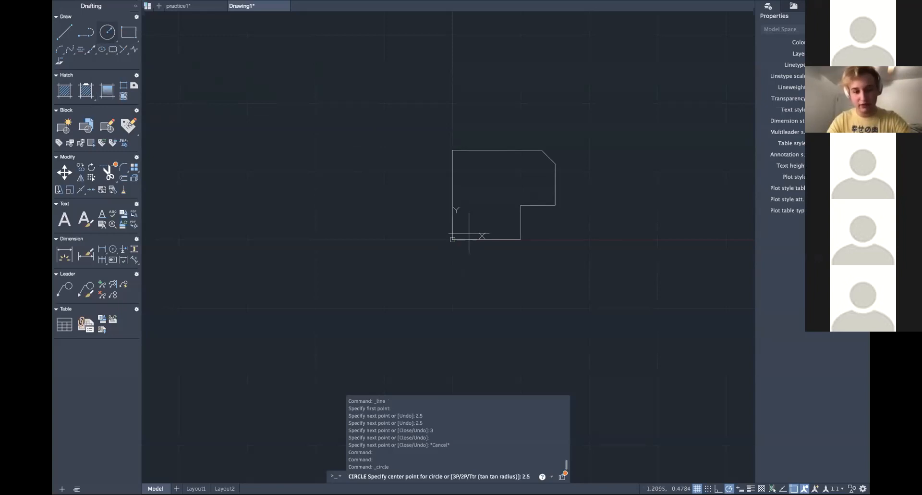
pyautogui.press('Return')
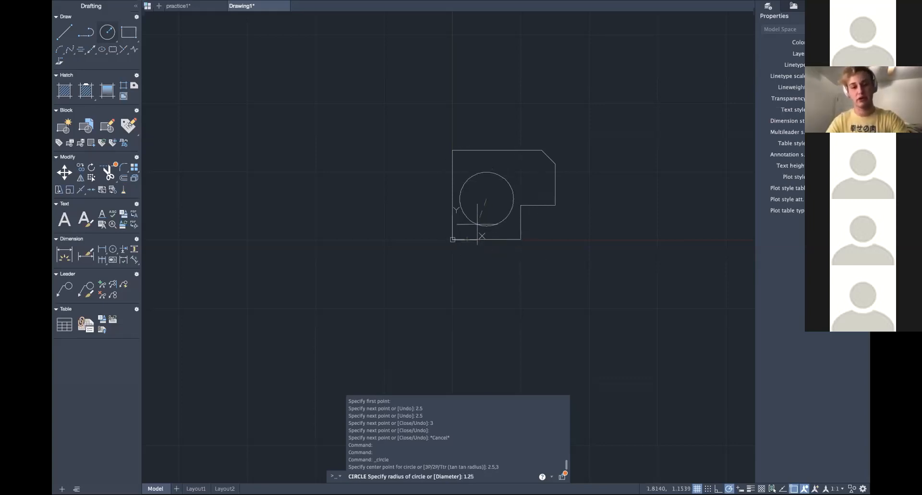
pyautogui.press('Return')
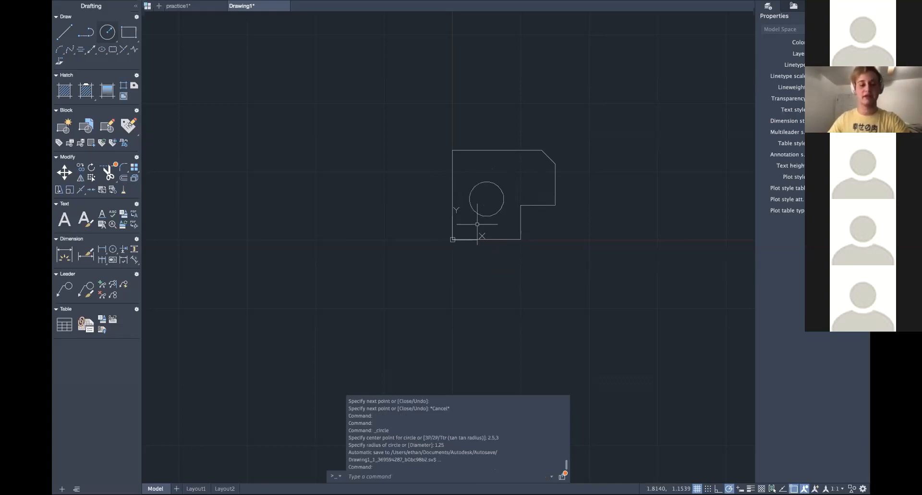
pyautogui.press('Escape')
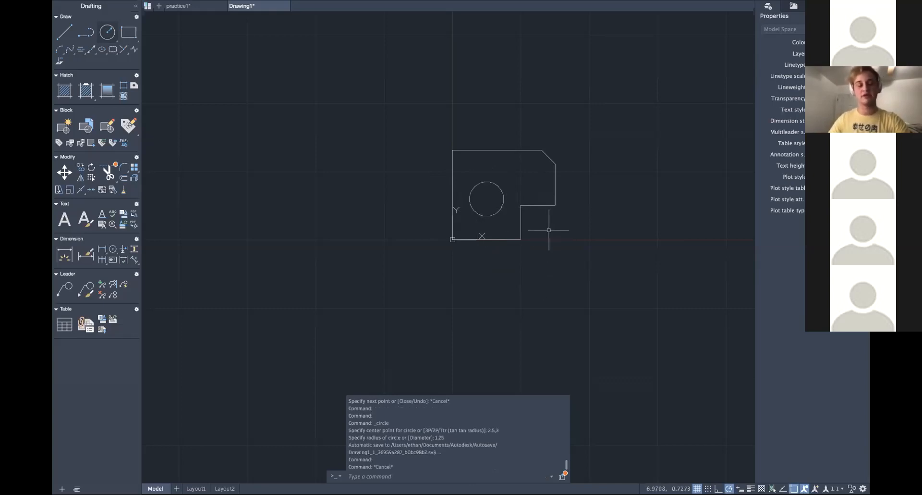
# Draw a second circle centred at 5,5 with a radius of .75 near the part's angled corner
pyautogui.click(107, 32)
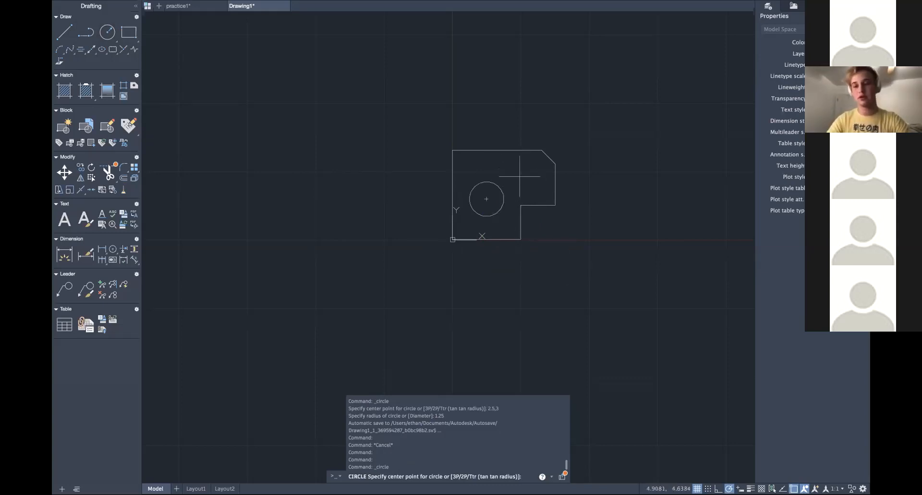
pyautogui.write('5,5')
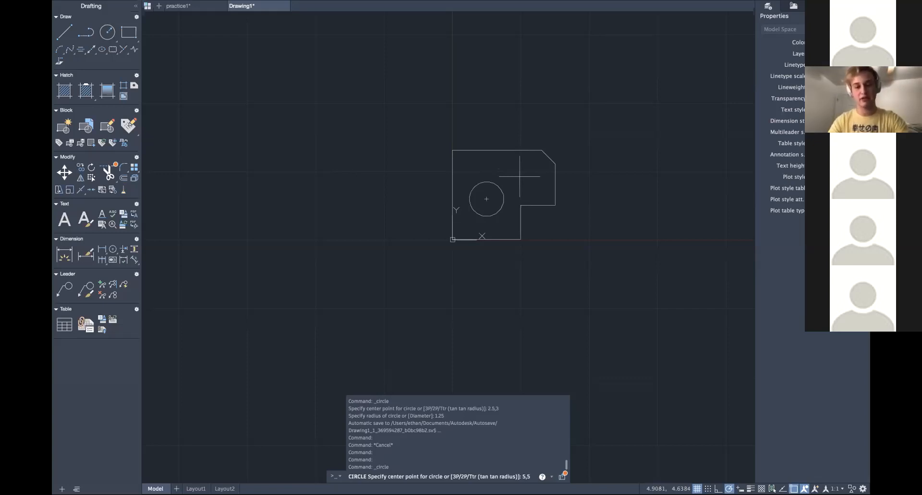
pyautogui.press('Return')
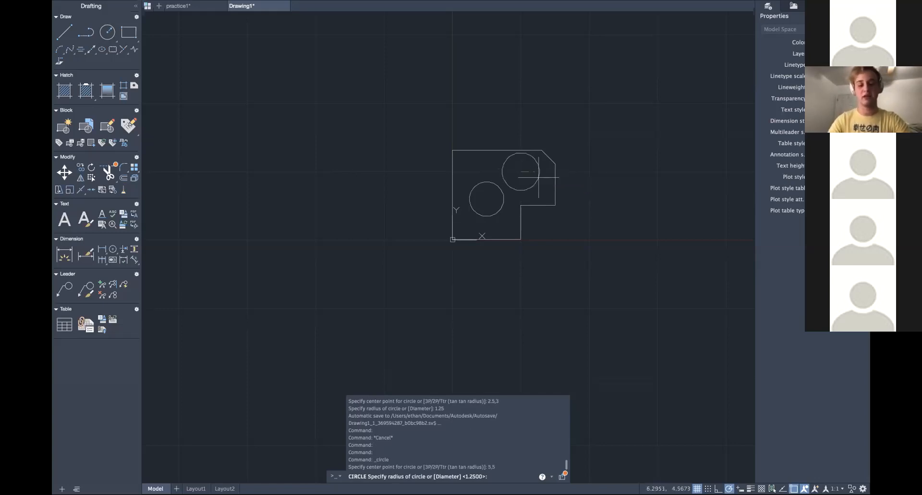
pyautogui.write('75')
pyautogui.press('Return')
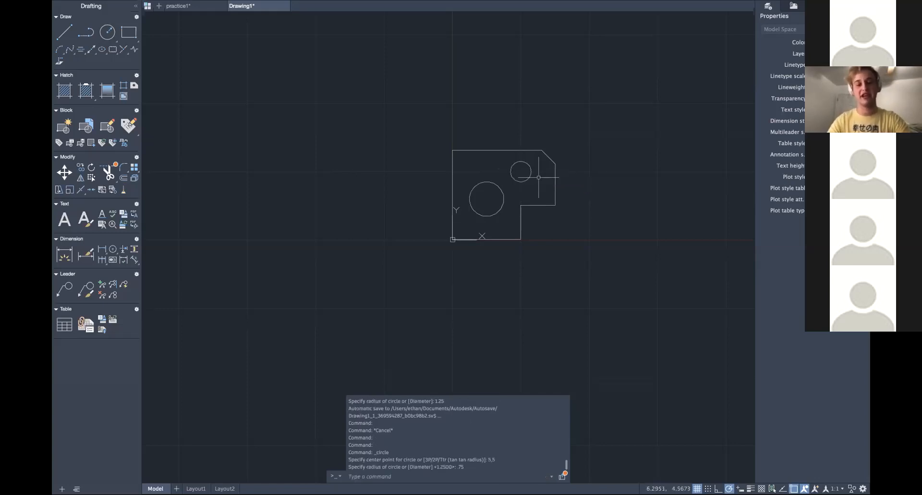
pyautogui.press('Escape')
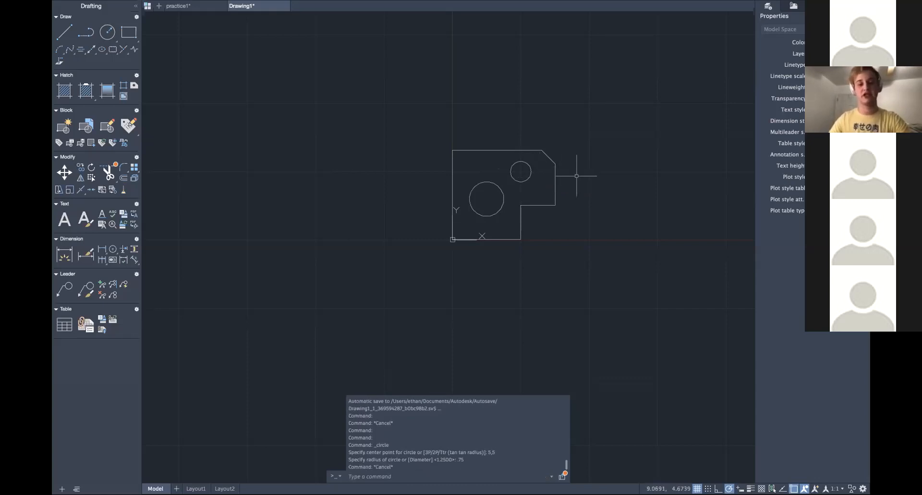